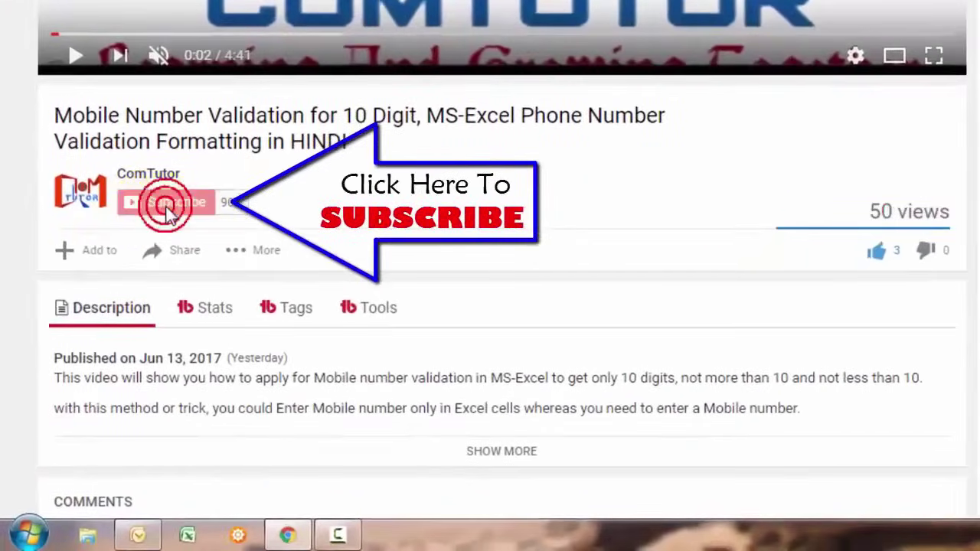
# Step: Set the ComTutor channel's bell to 'Send me all notifications' and save
pyautogui.click(238, 203)
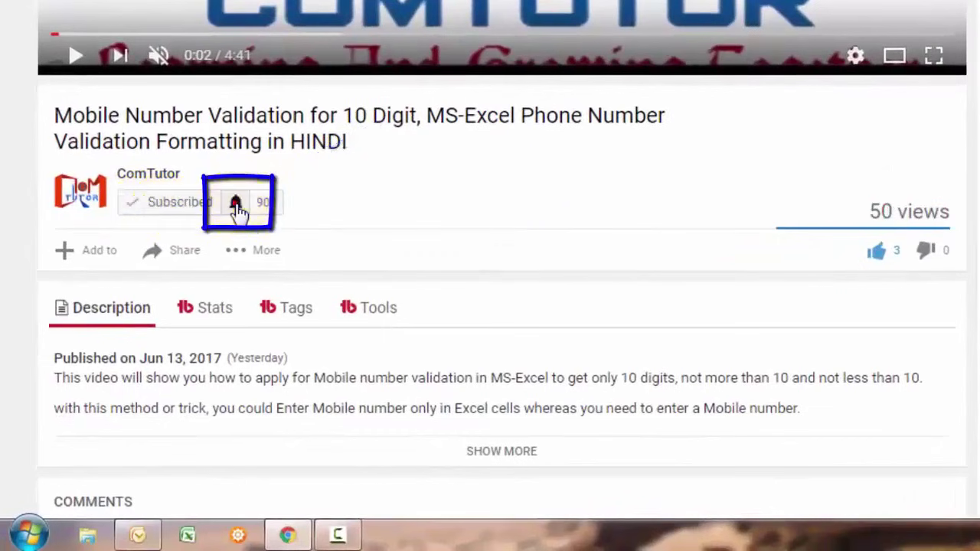
pyautogui.click(573, 115)
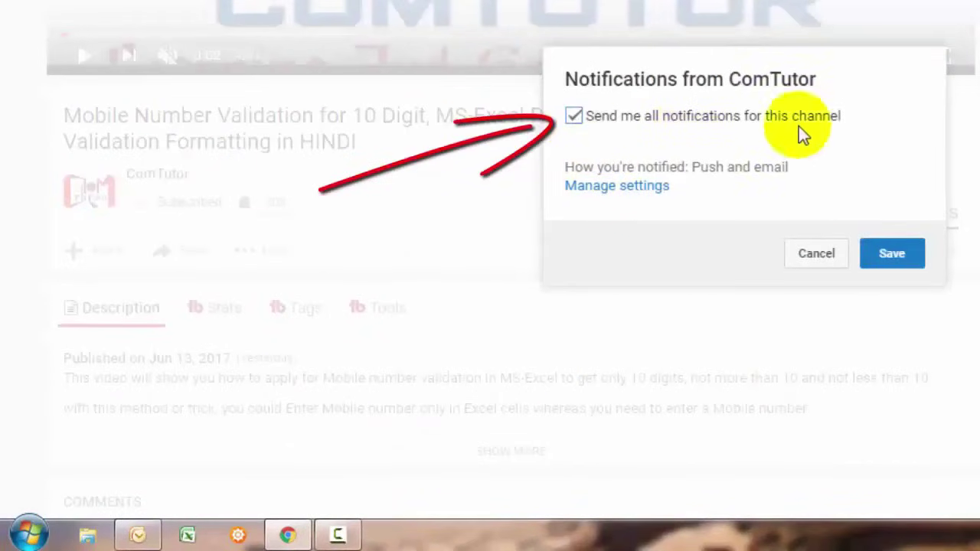
pyautogui.click(879, 262)
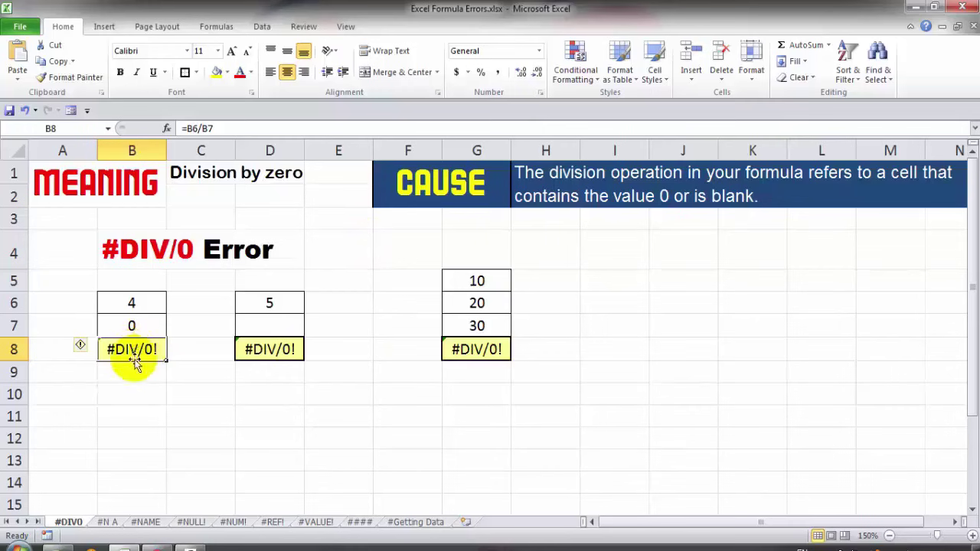
pyautogui.doubleClick(131, 354)
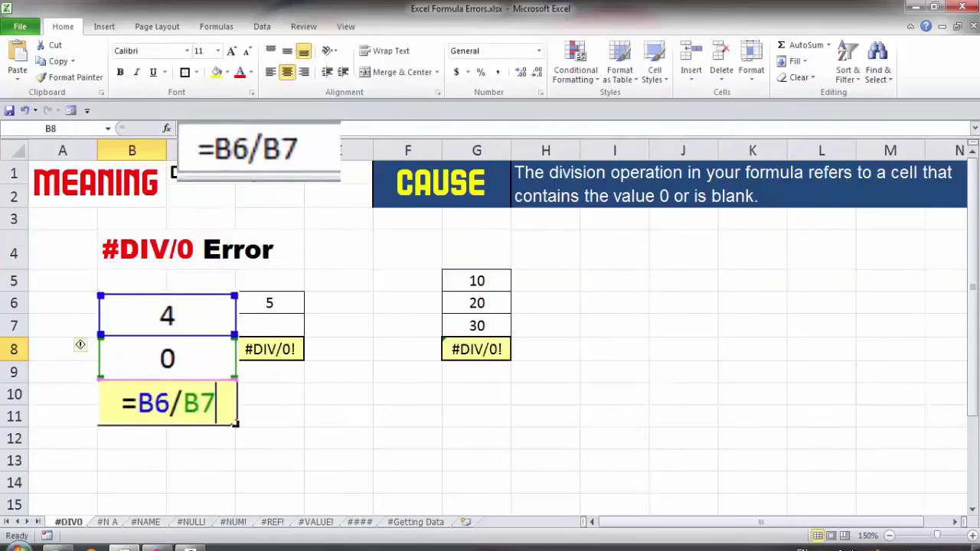
pyautogui.click(132, 325)
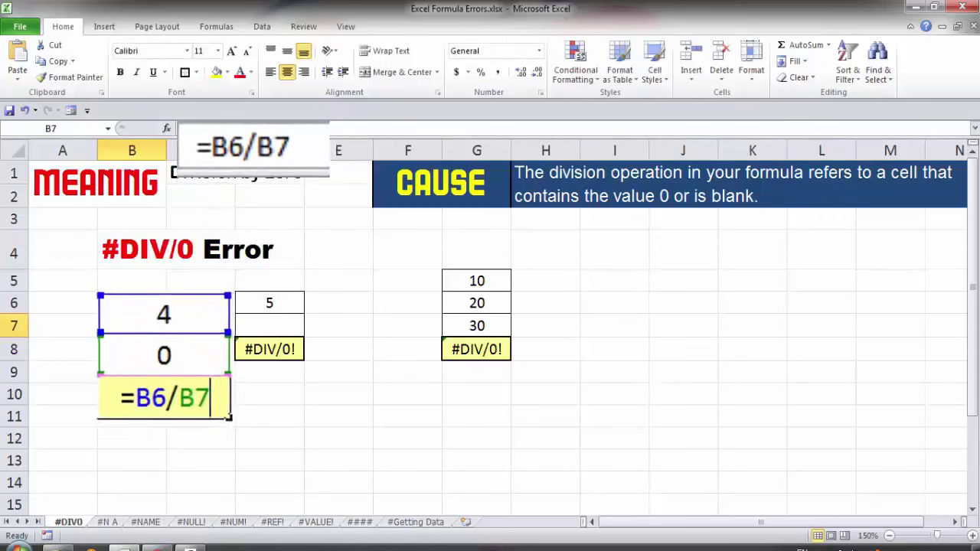
pyautogui.press('Escape')
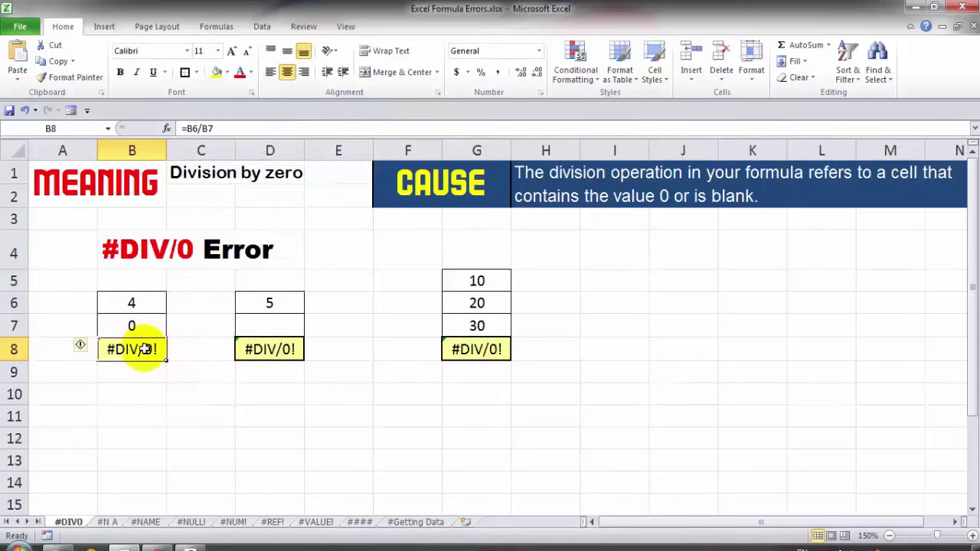
pyautogui.click(280, 349)
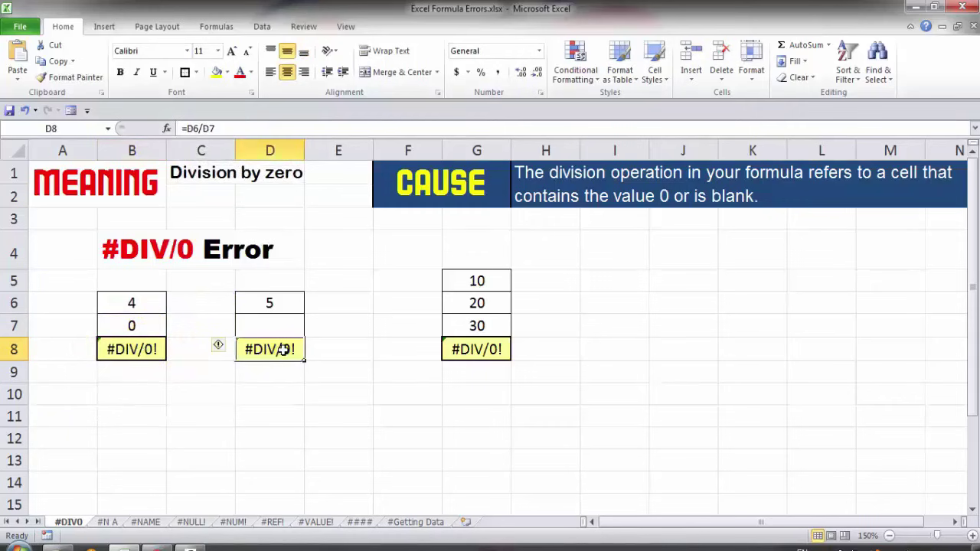
pyautogui.doubleClick(282, 349)
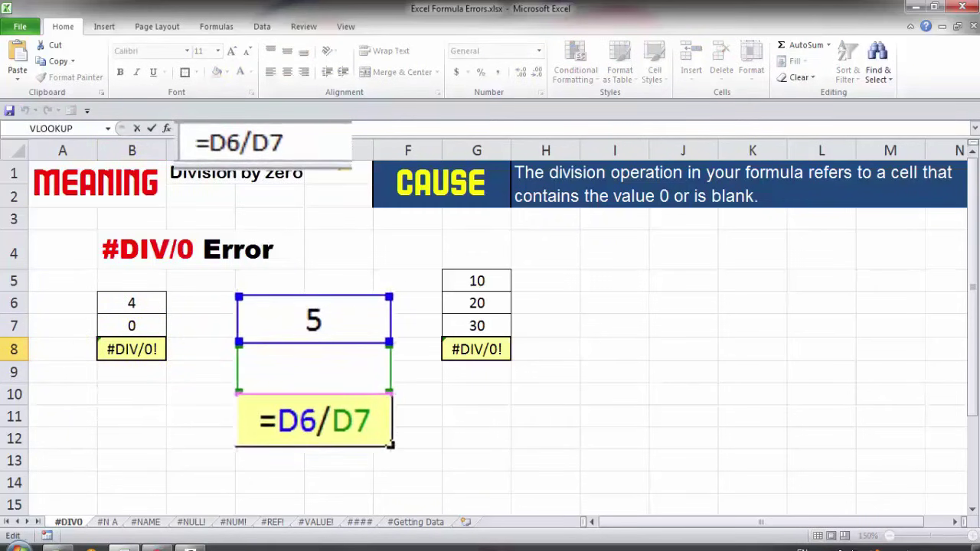
pyautogui.press('Escape')
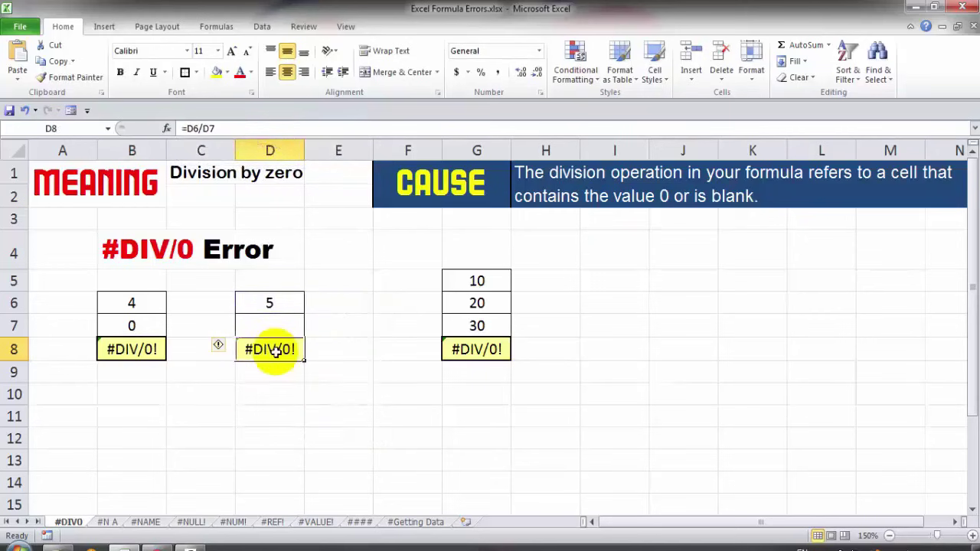
pyautogui.click(476, 350)
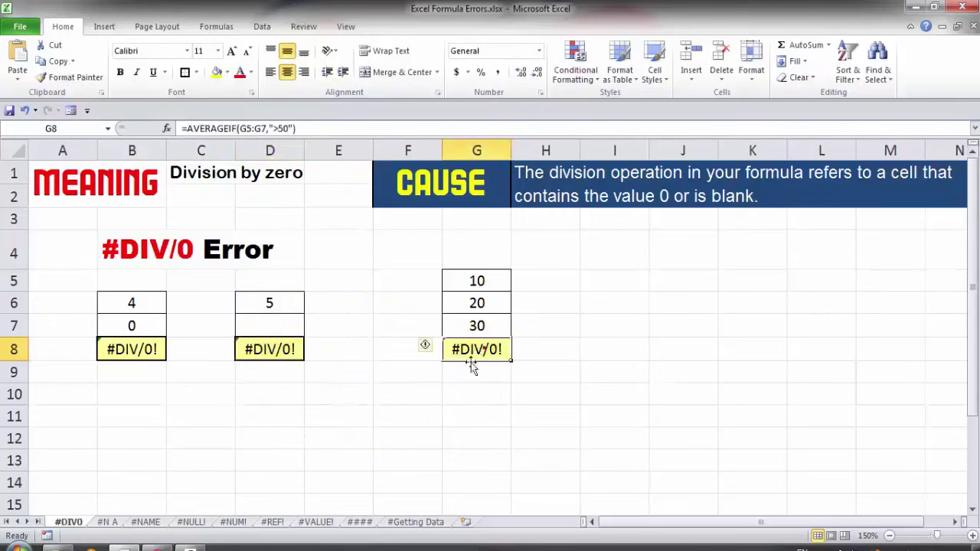
pyautogui.press('F2')
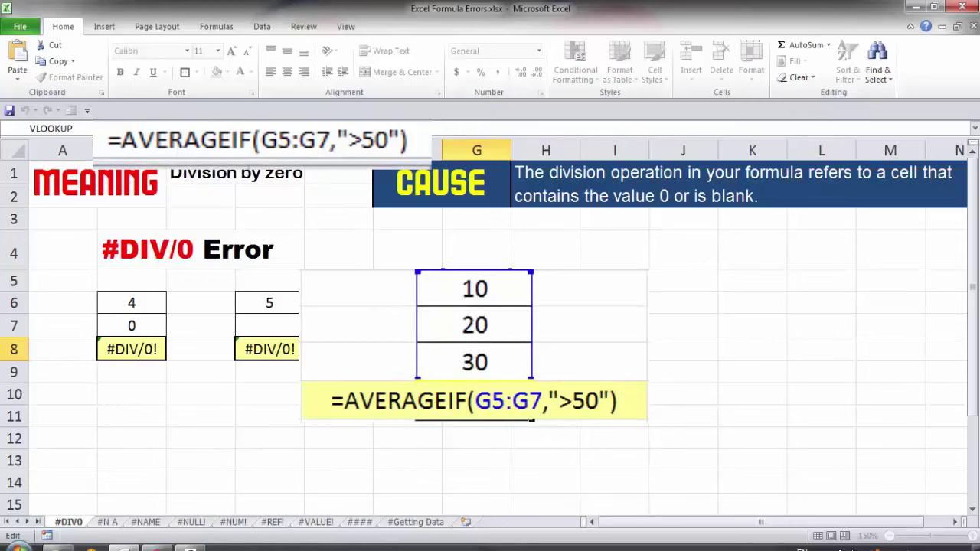
pyautogui.press('Escape')
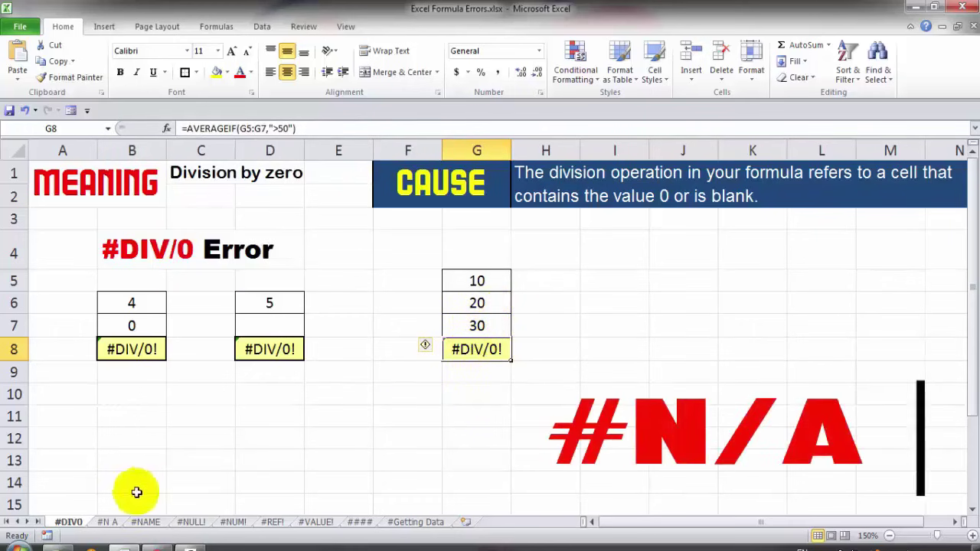
# Step: On the #N A sheet, inspect B10's =B7+B8+B9 formula that returns #N/A
pyautogui.click(107, 522)
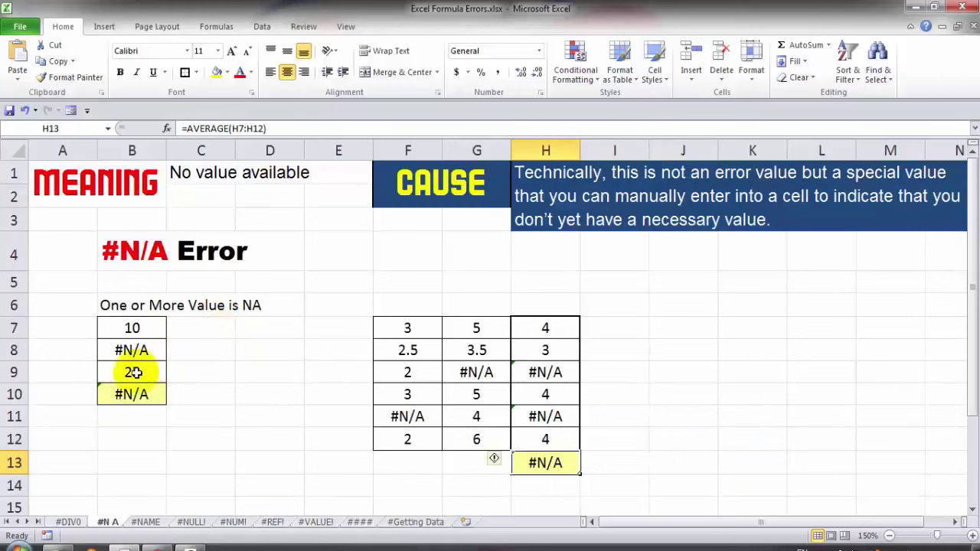
pyautogui.click(155, 354)
pyautogui.click(149, 395)
pyautogui.doubleClick(149, 394)
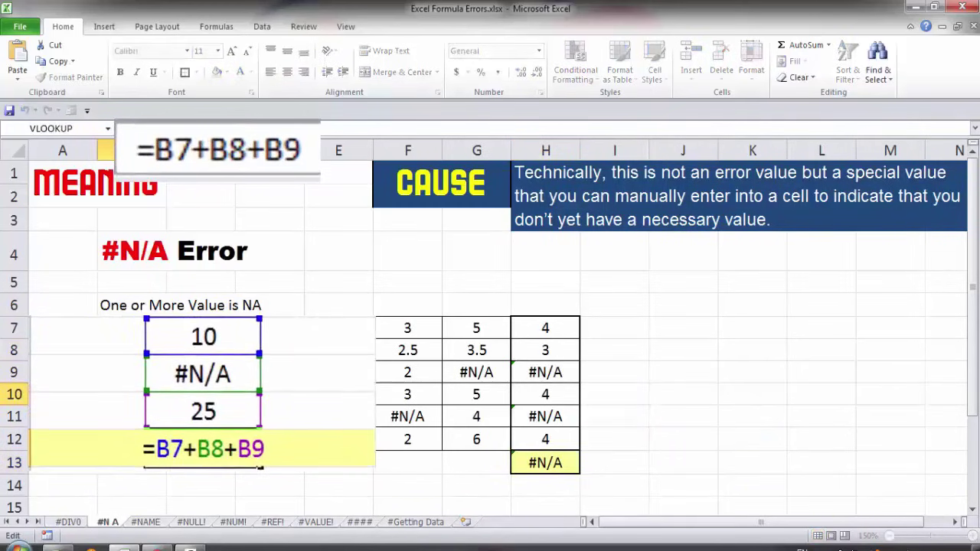
pyautogui.press('Escape')
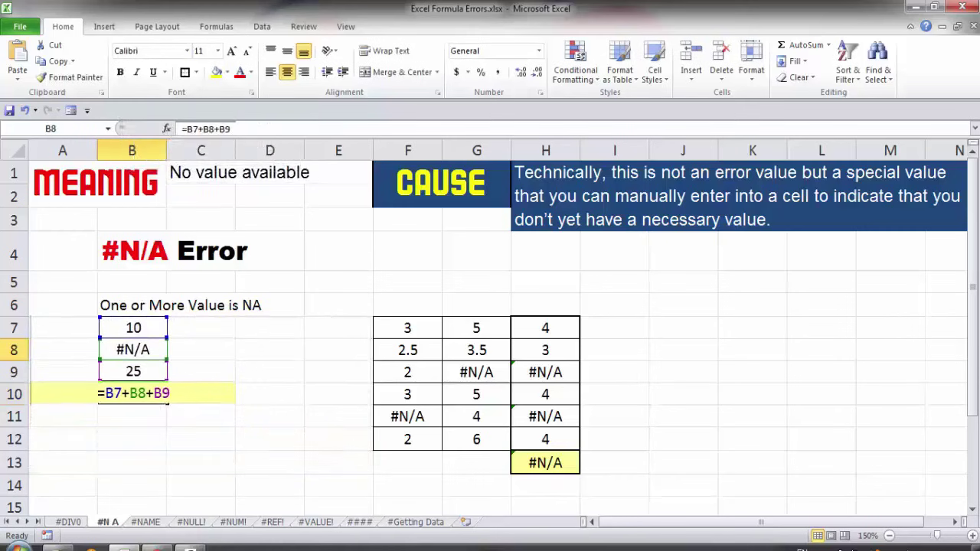
pyautogui.click(152, 410)
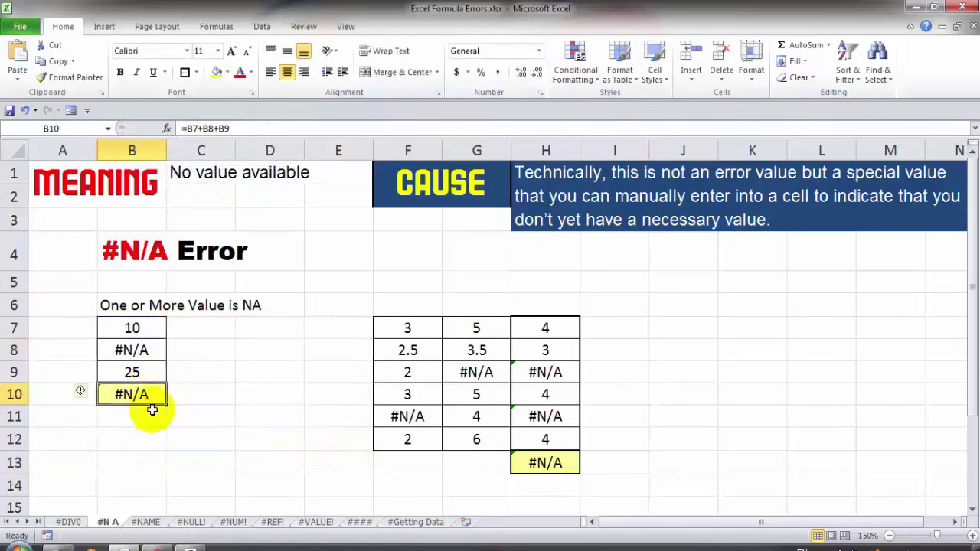
# Step: Replace the #N/A in B8 with 10 so the B10 total shows 45
pyautogui.click(141, 350)
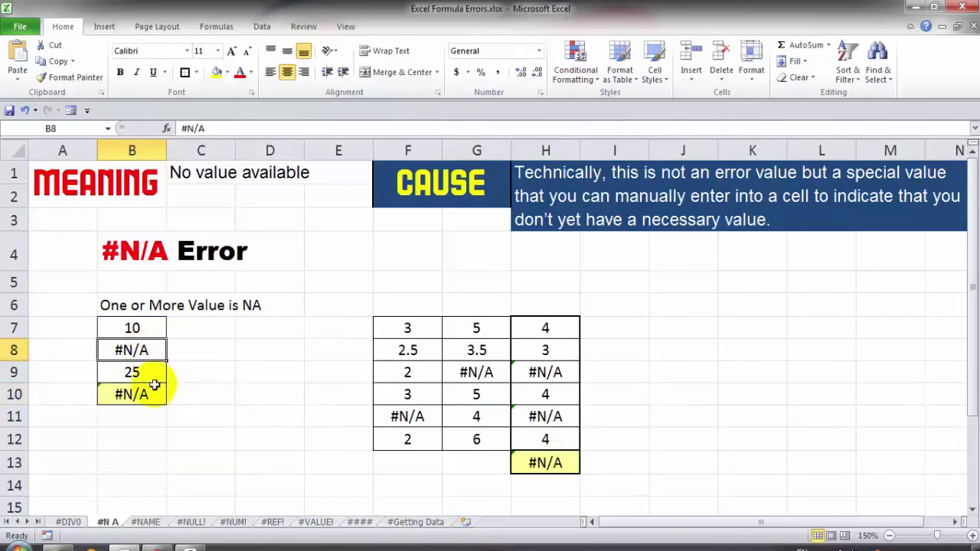
pyautogui.write('10')
pyautogui.press('Return')
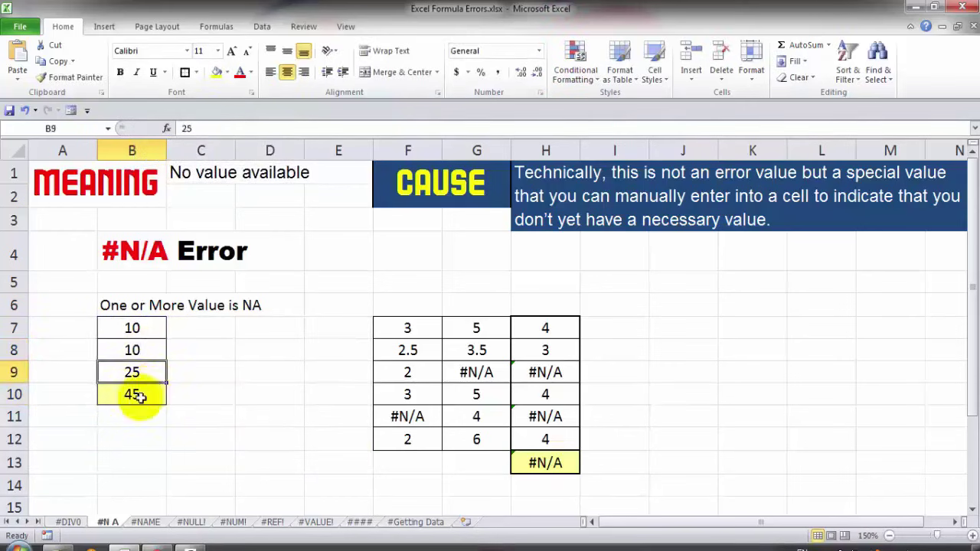
pyautogui.click(137, 395)
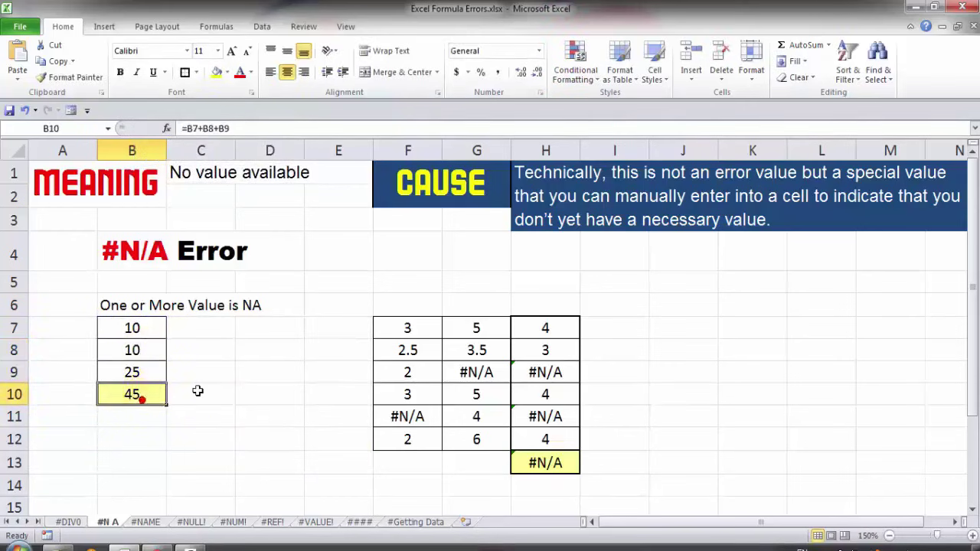
pyautogui.click(553, 462)
# Step: Inspect the AVERAGE formulas in H13 and H9 that return #N/A
pyautogui.doubleClick(555, 468)
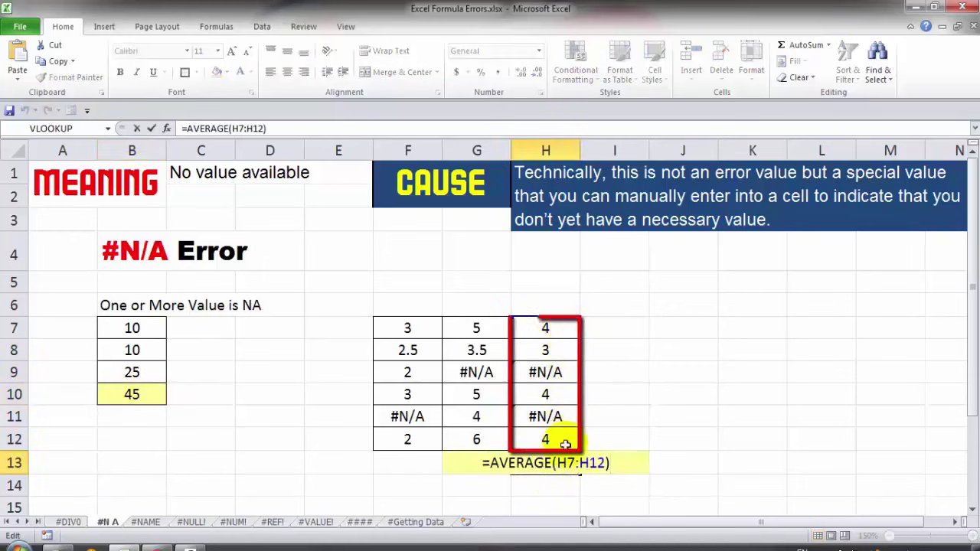
pyautogui.hotkey('ctrl', 'Return')
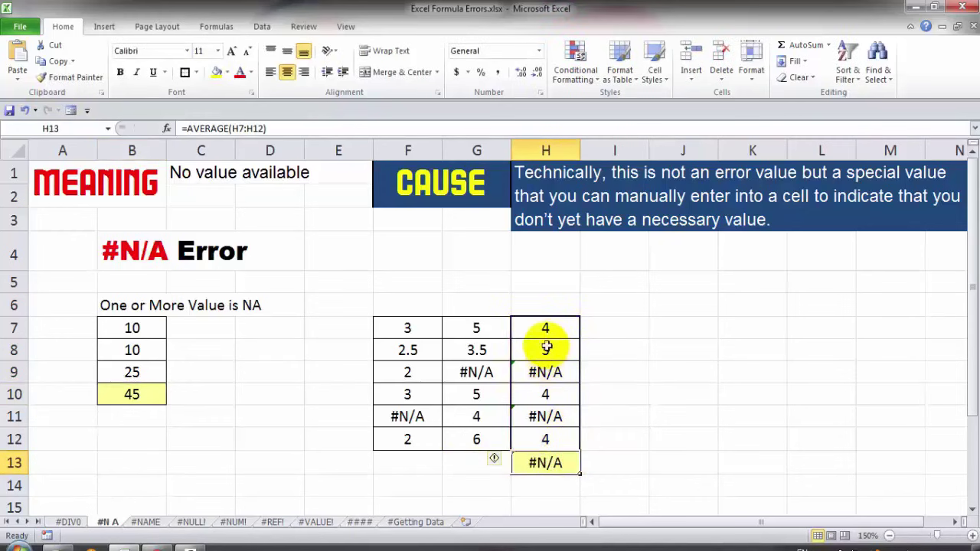
pyautogui.click(541, 374)
pyautogui.press('F2')
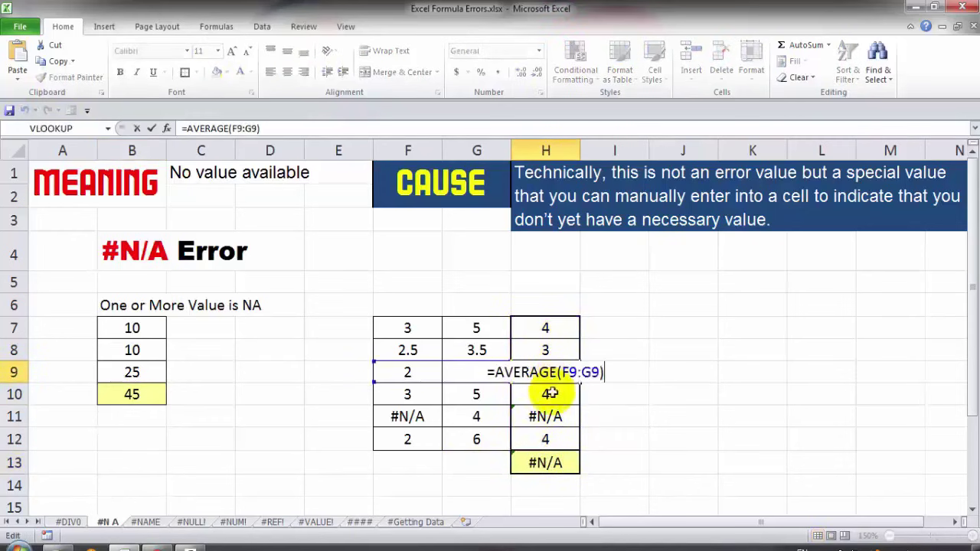
pyautogui.hotkey('ctrl', 'Return')
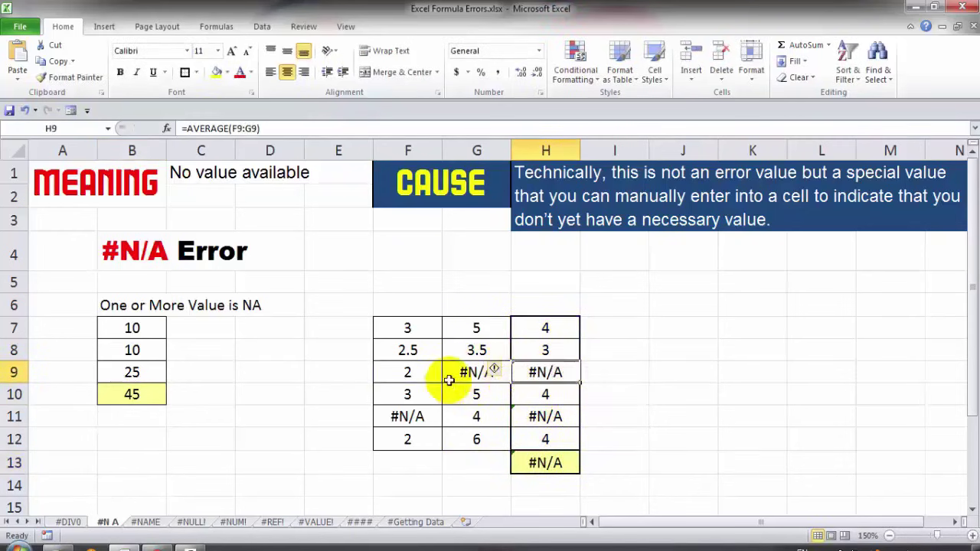
# Step: Replace the #N/A values with 6 in G9 and 2 in F11 so H13 averages 3.666667
pyautogui.click(470, 373)
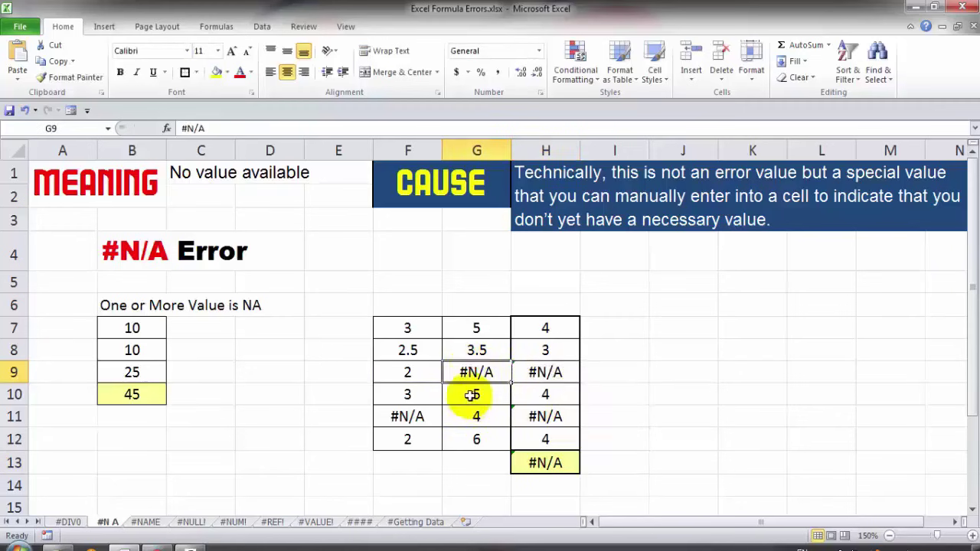
pyautogui.write('6')
pyautogui.press('Return')
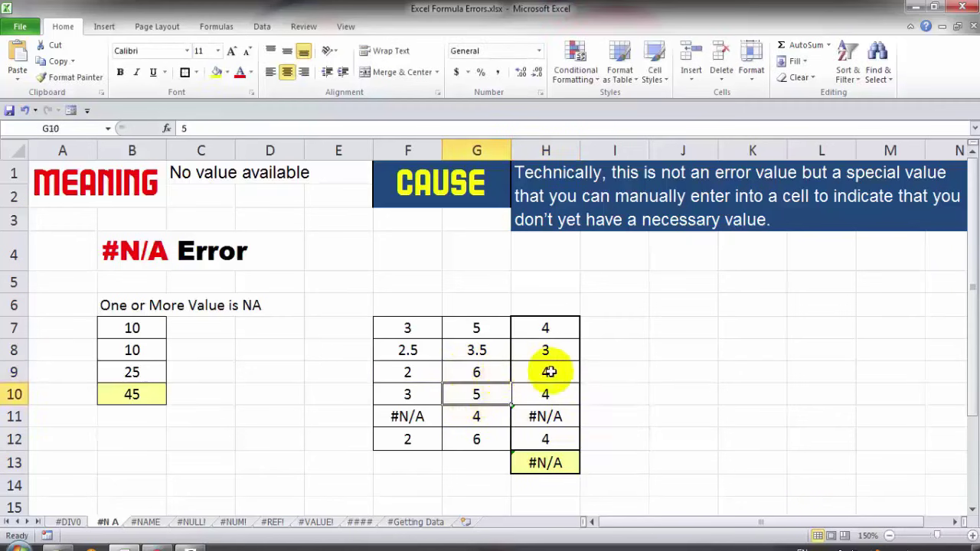
pyautogui.click(545, 372)
pyautogui.click(413, 415)
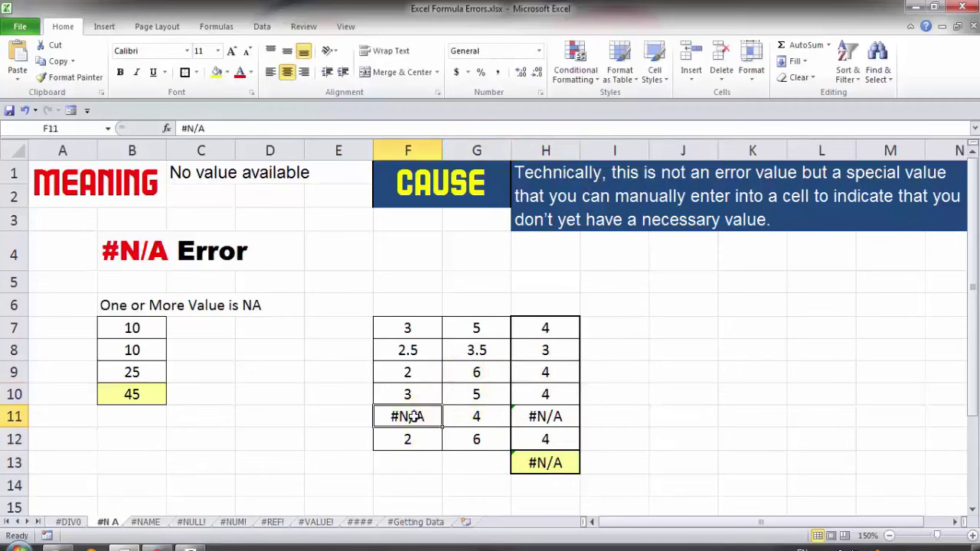
pyautogui.write('2')
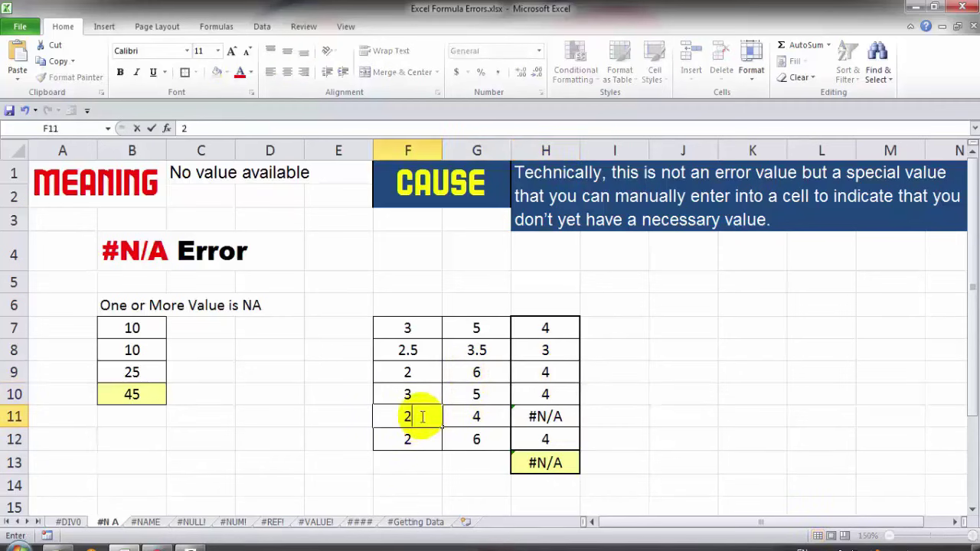
pyautogui.click(545, 413)
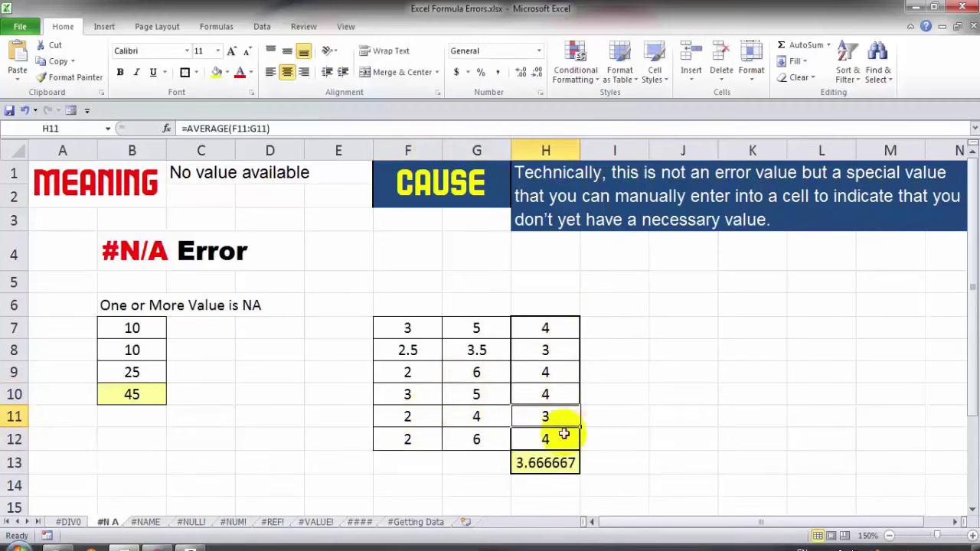
pyautogui.click(545, 462)
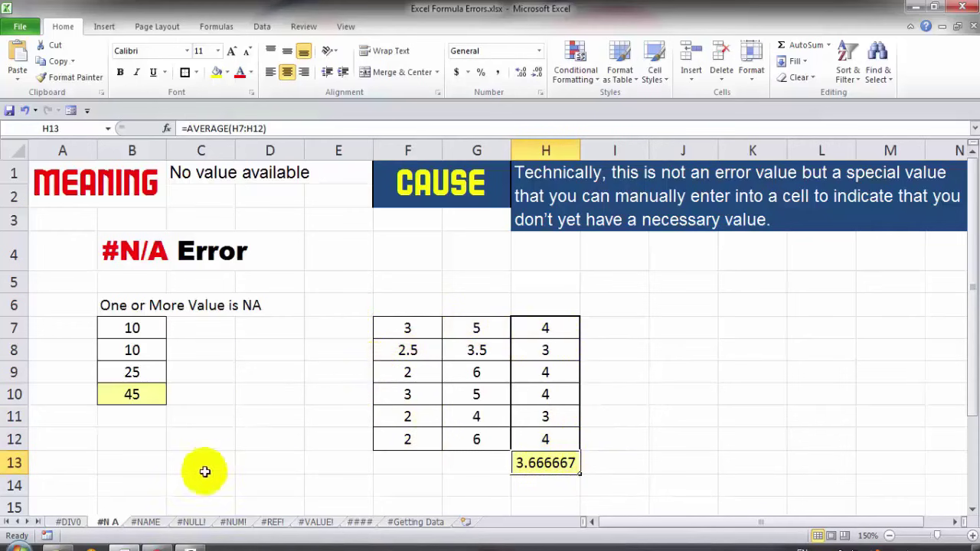
# Step: On the #NAME sheet, correct C9's misspelled 'sun' to SUM so it totals 217
pyautogui.click(146, 522)
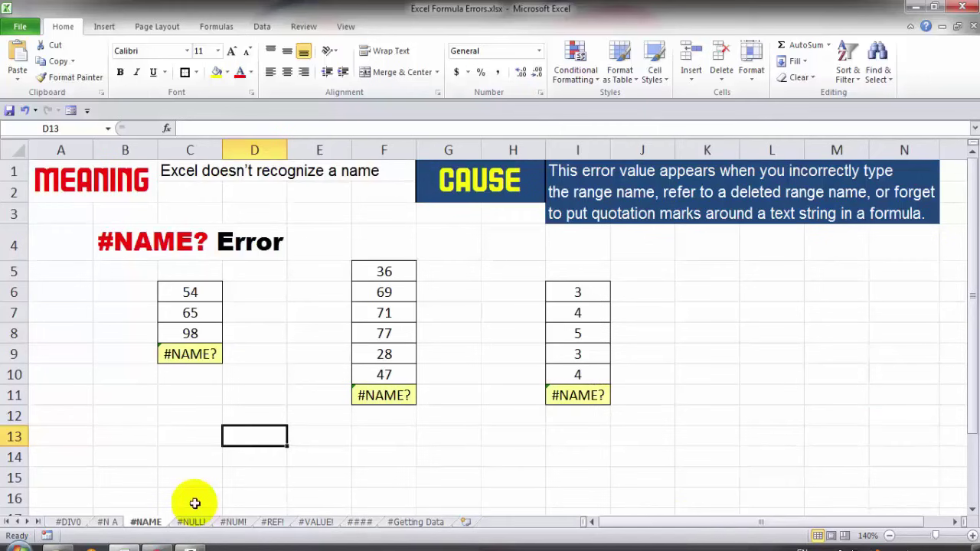
pyautogui.click(191, 352)
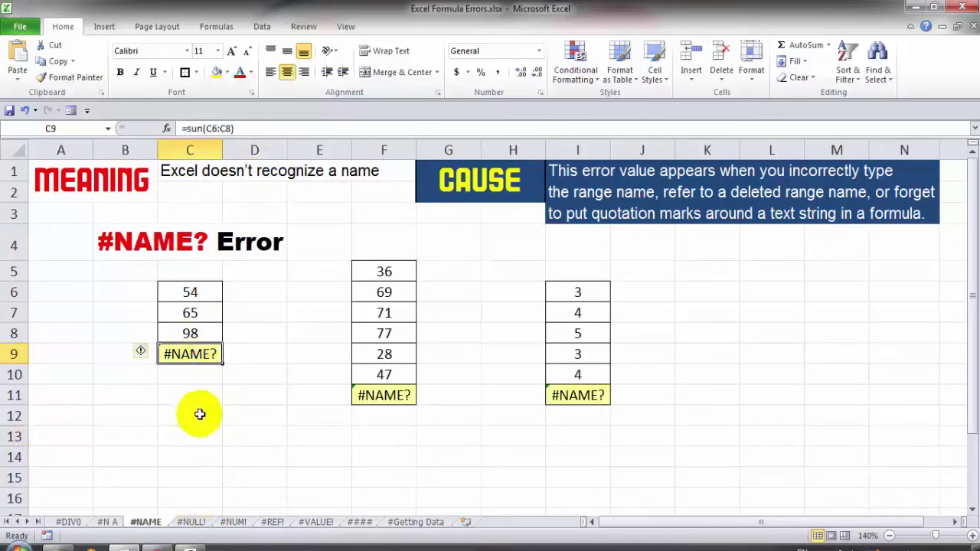
pyautogui.press('F2')
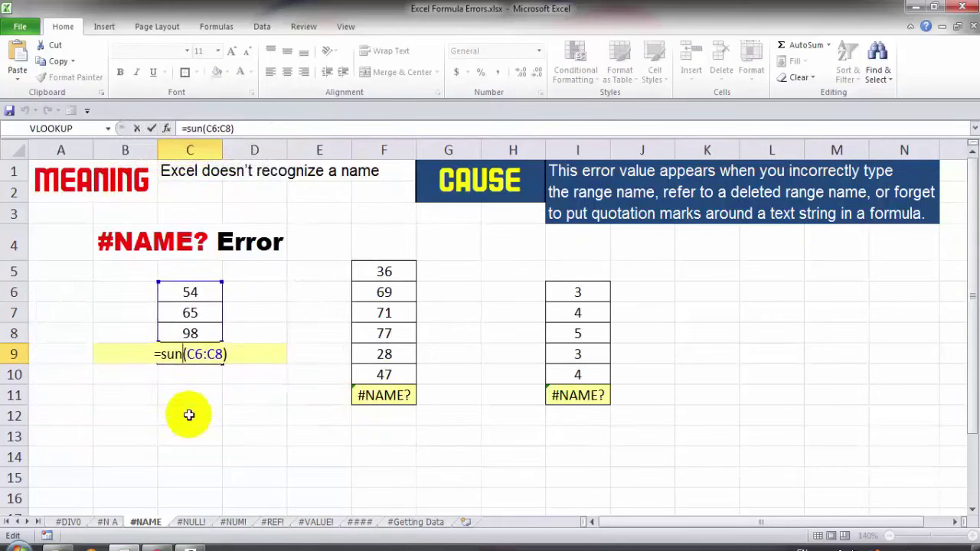
pyautogui.press('BackSpace')
pyautogui.write('m')
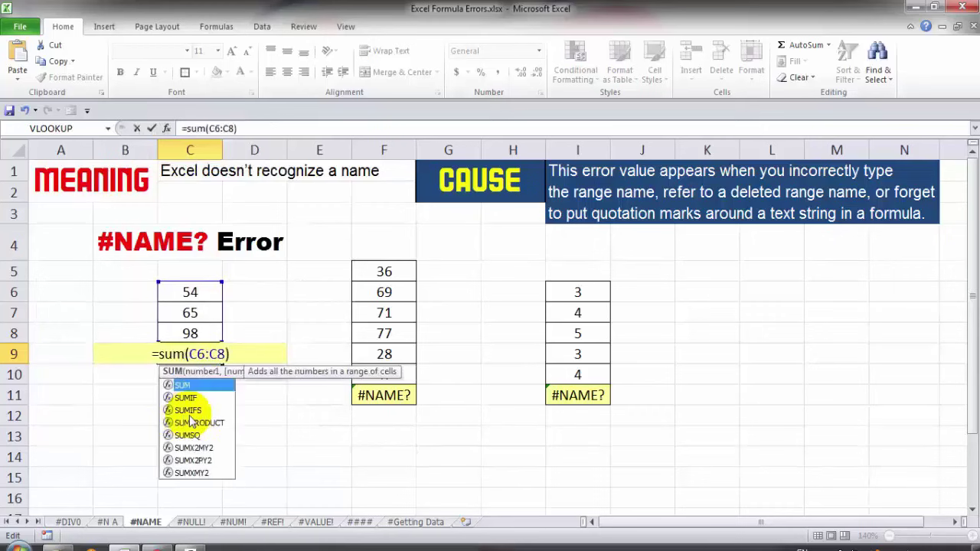
pyautogui.press('Return')
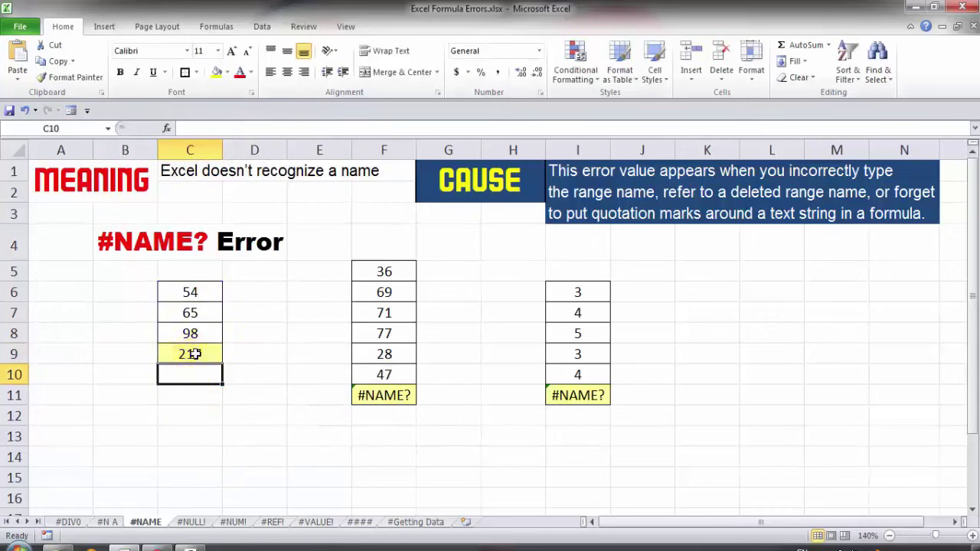
pyautogui.click(195, 352)
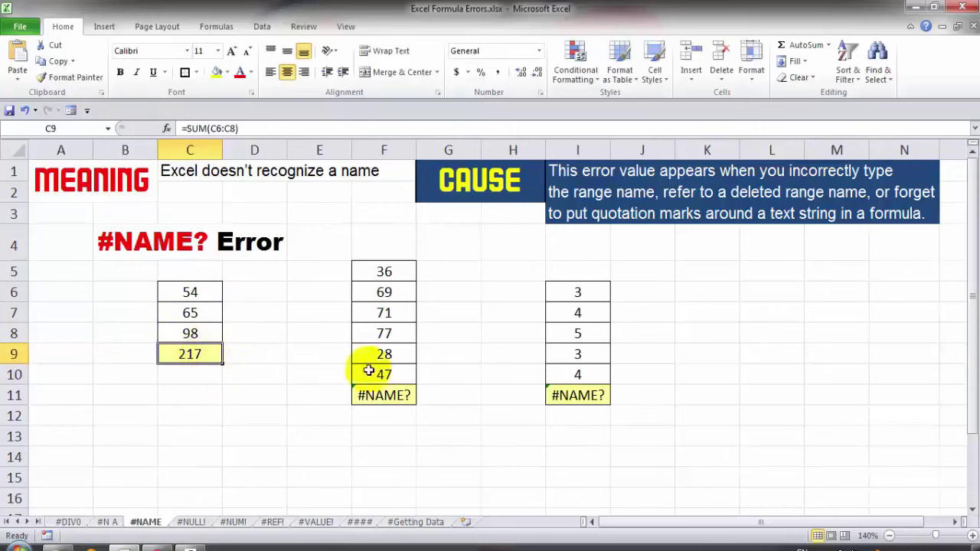
# Step: Correct F11's function name to AVERAGE (54.6667) and inspect I11's SUM(data) error
pyautogui.click(398, 397)
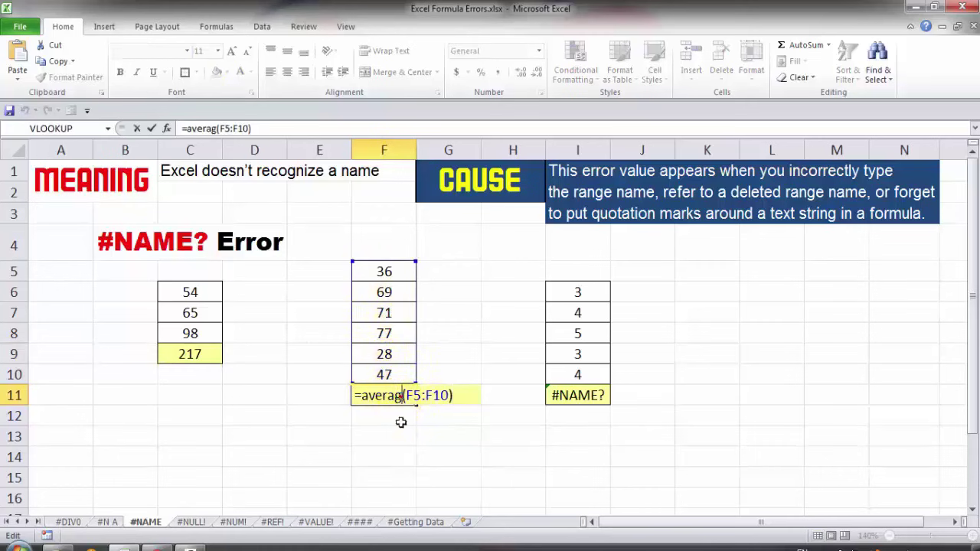
pyautogui.press('BackSpace')
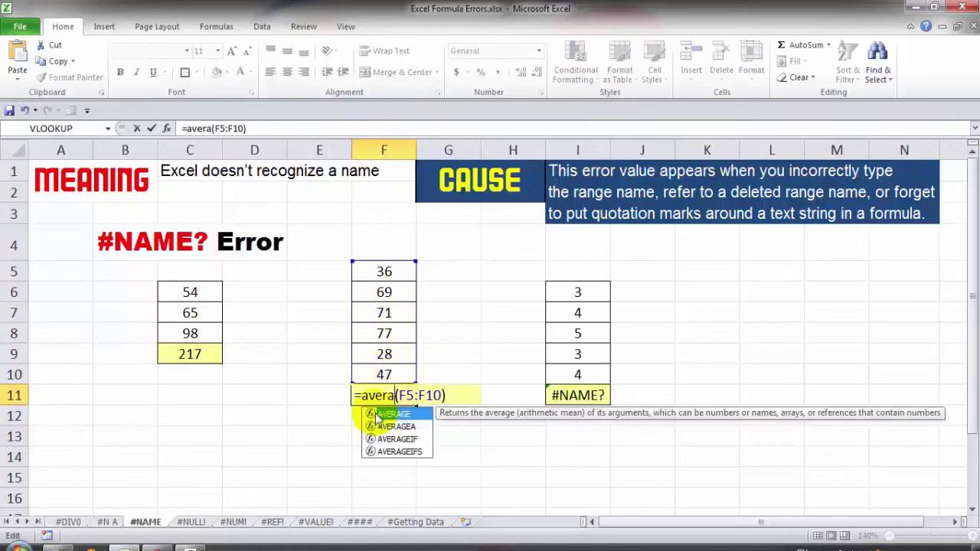
pyautogui.press('BackSpace')
pyautogui.doubleClick(377, 415)
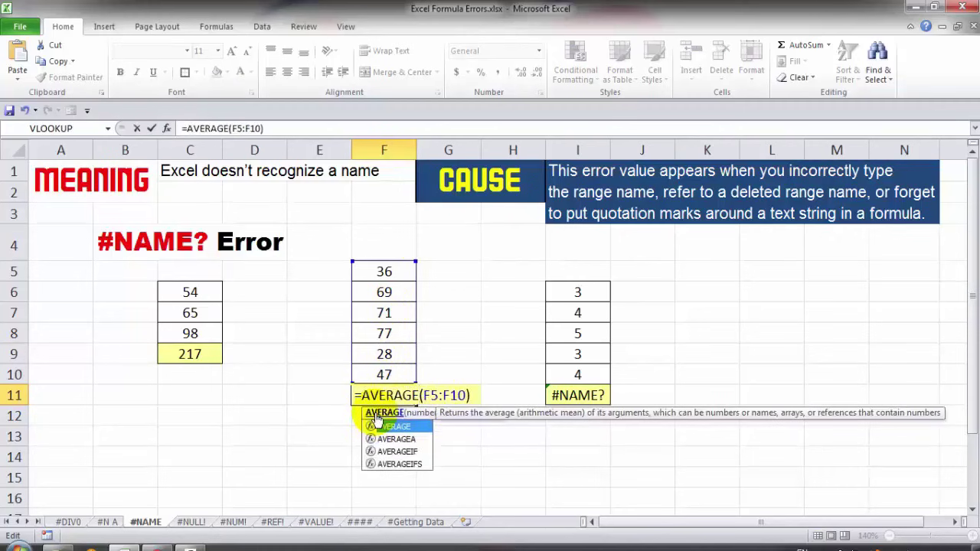
pyautogui.press('Return')
pyautogui.click(383, 393)
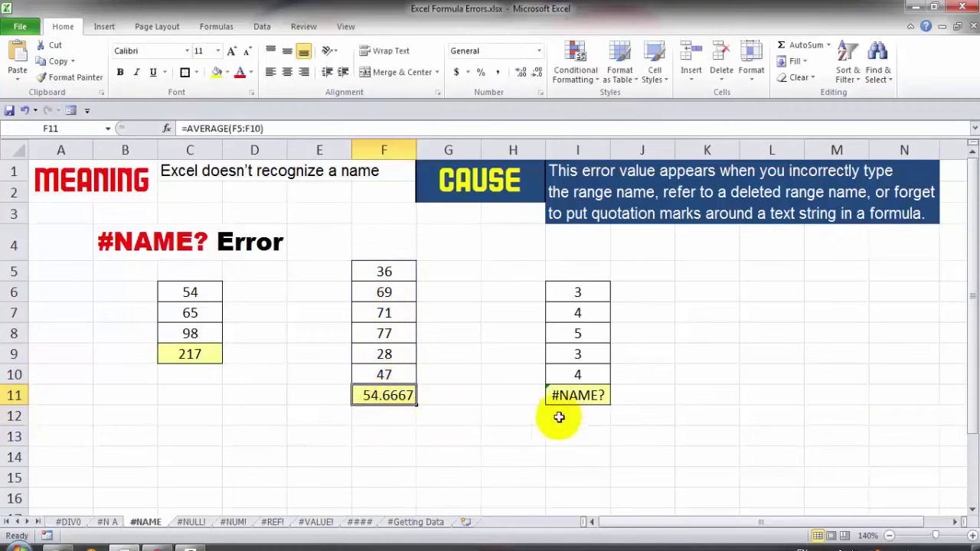
pyautogui.click(585, 394)
pyautogui.doubleClick(587, 394)
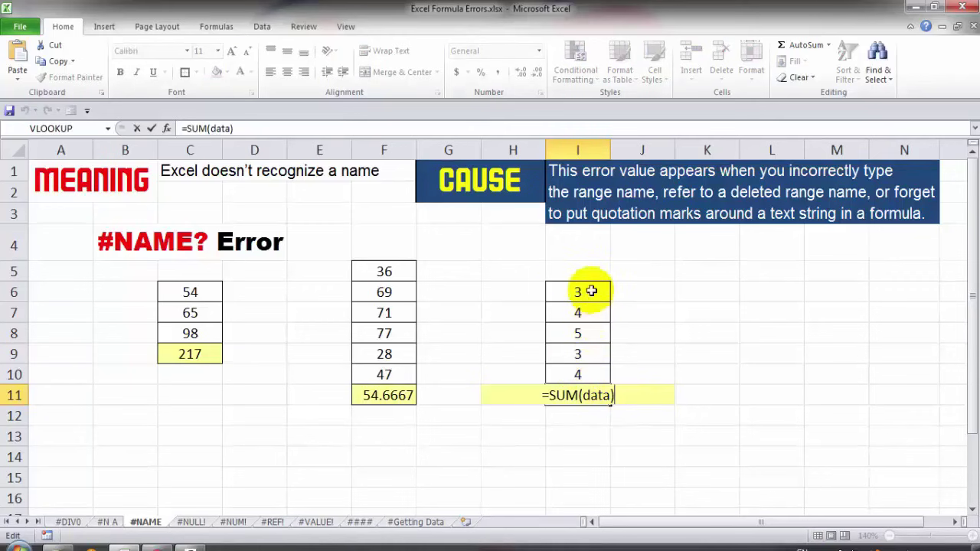
# Step: Name the range I6:I10 'data' in the Name Box so I11's SUM(data) shows 19
pyautogui.moveTo(582, 292); pyautogui.dragTo(581, 375)
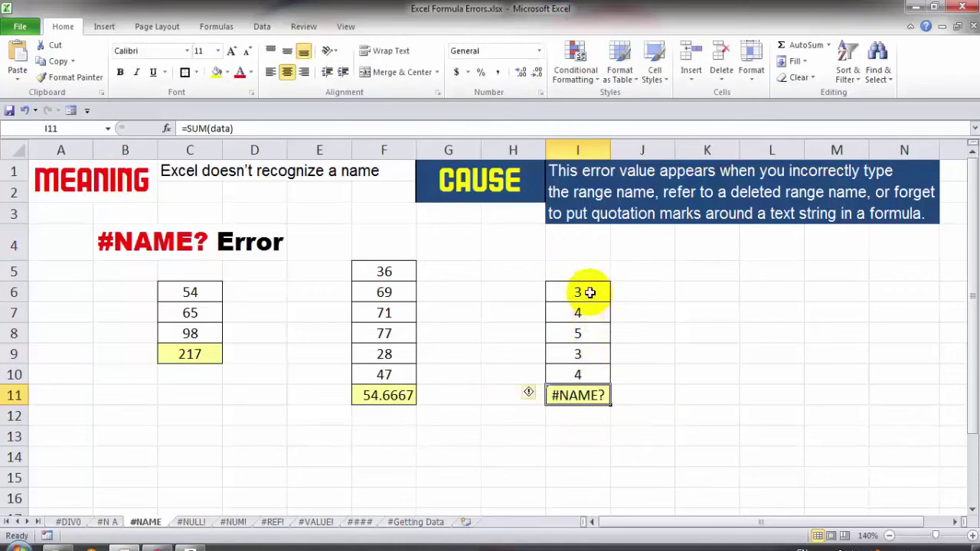
pyautogui.click(66, 128)
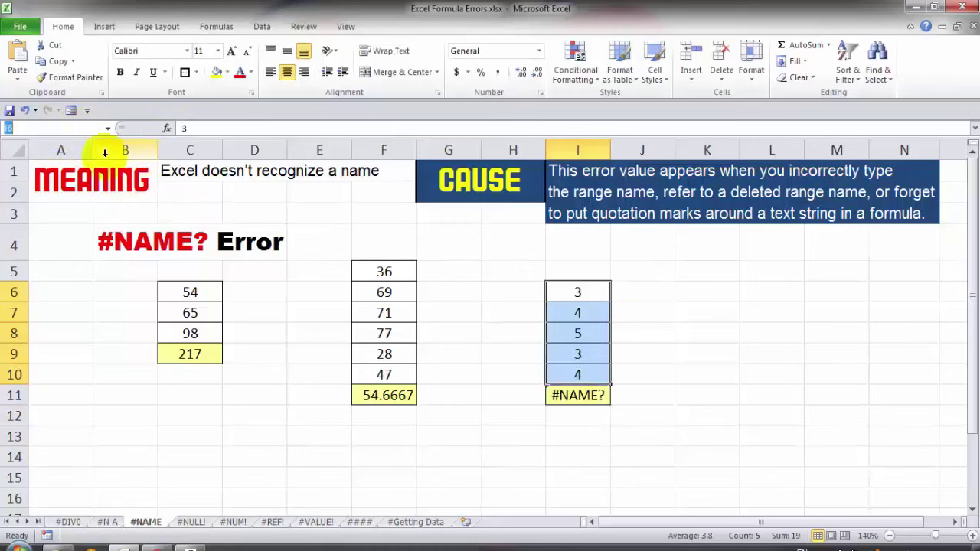
pyautogui.write('data')
pyautogui.press('Return')
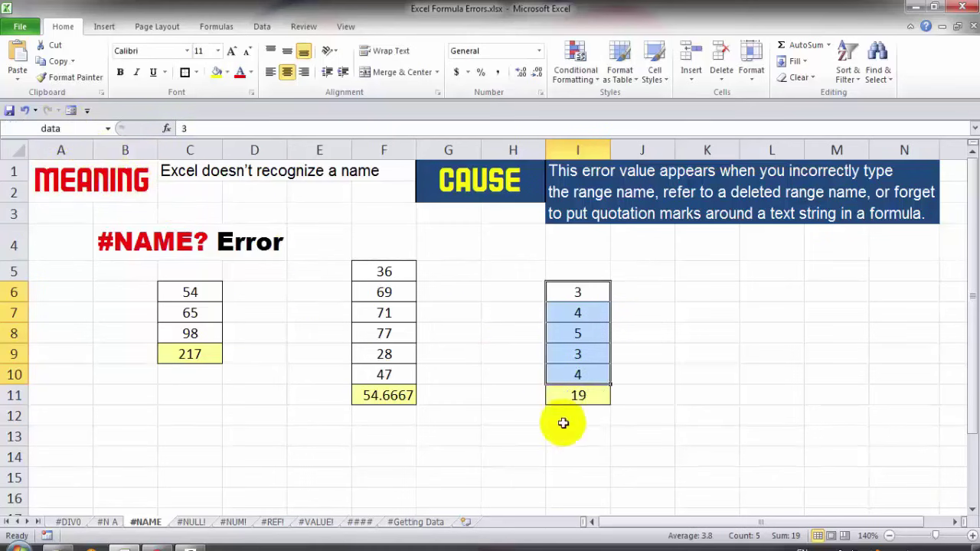
pyautogui.click(585, 395)
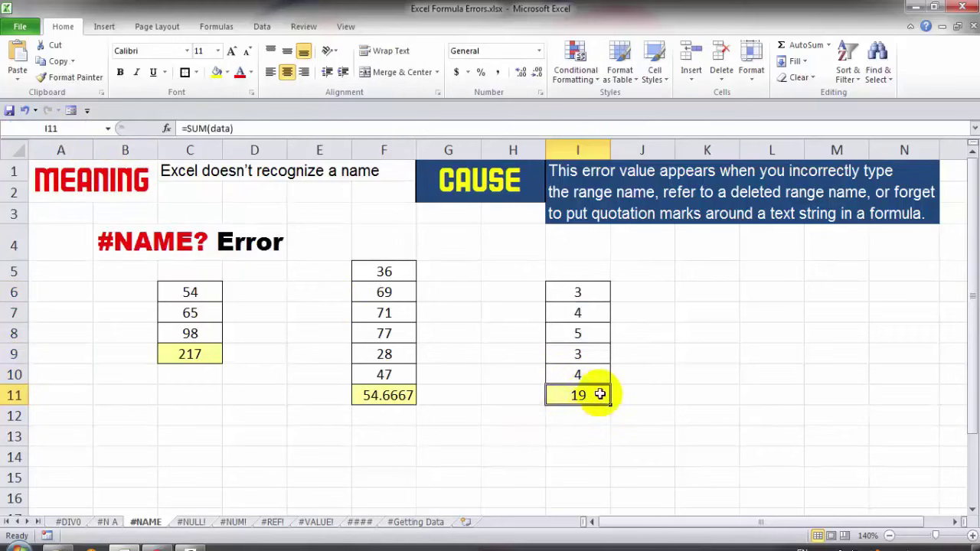
# Step: On the #NULL! sheet, replace the space between C7 and C8 in C9 with +, giving 50
pyautogui.click(191, 522)
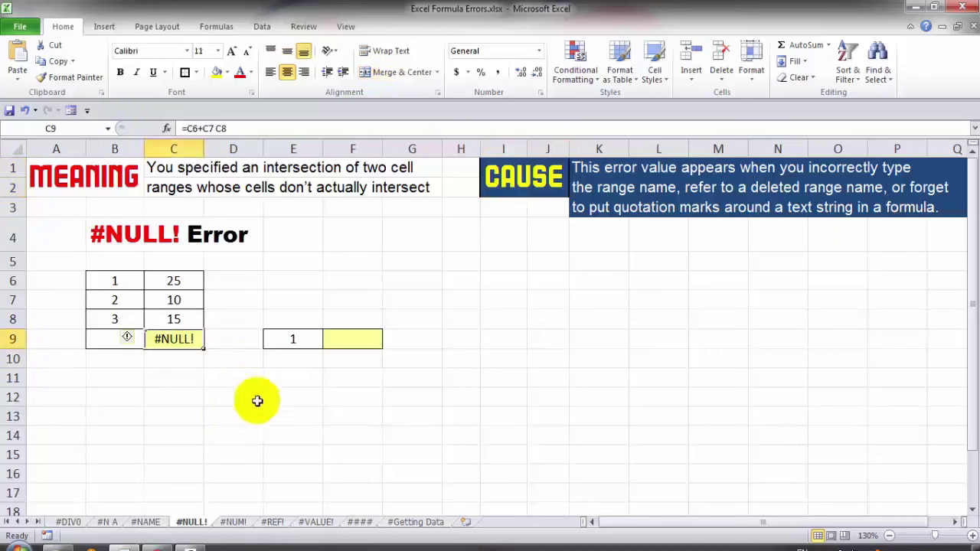
pyautogui.press('F2')
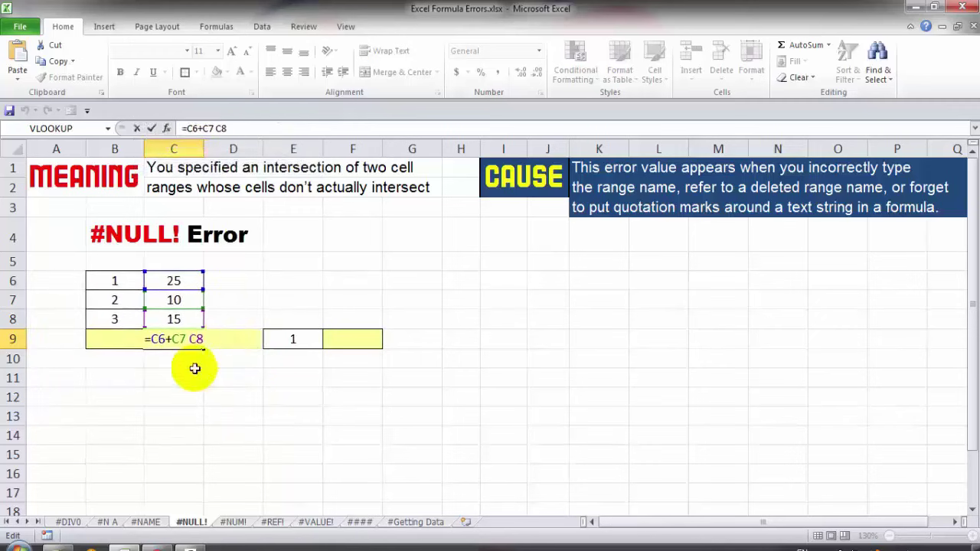
pyautogui.press('BackSpace')
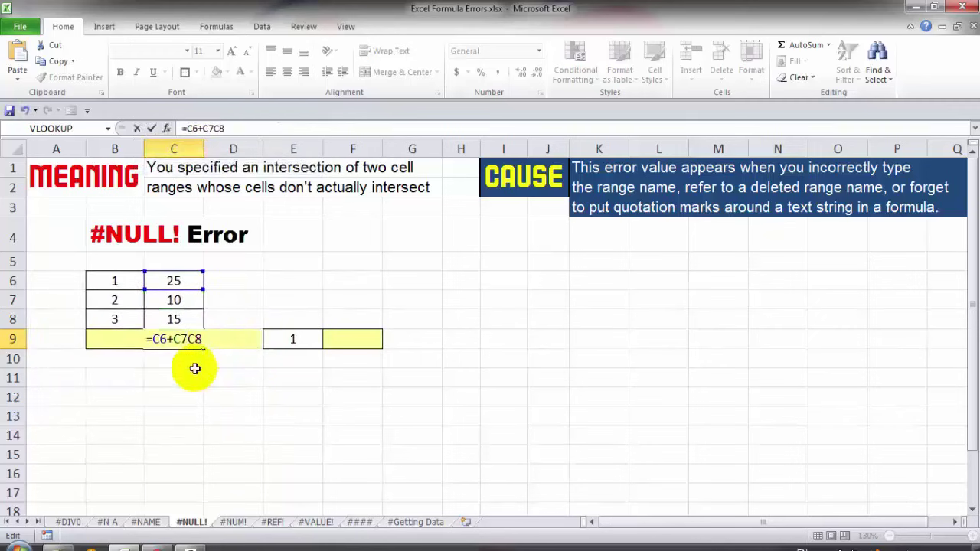
pyautogui.press('Return')
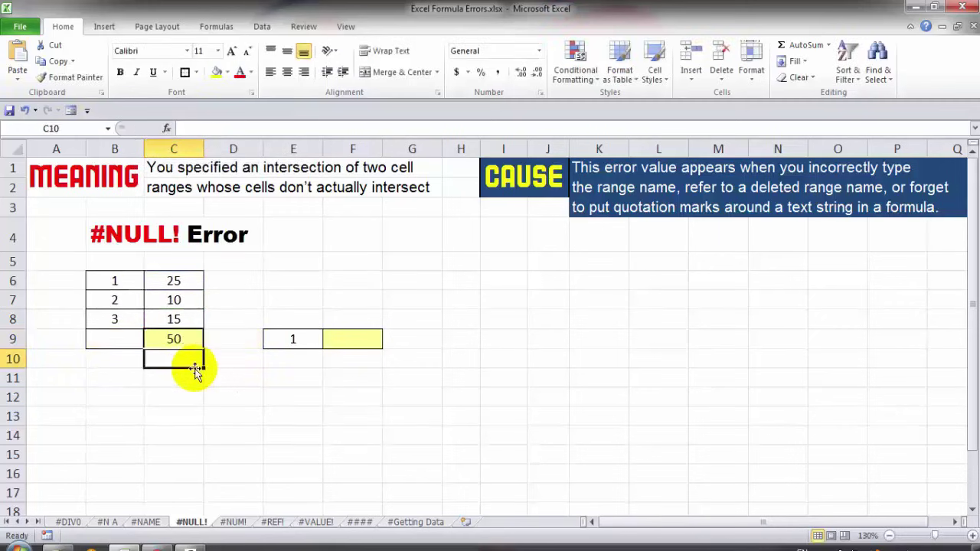
pyautogui.click(174, 336)
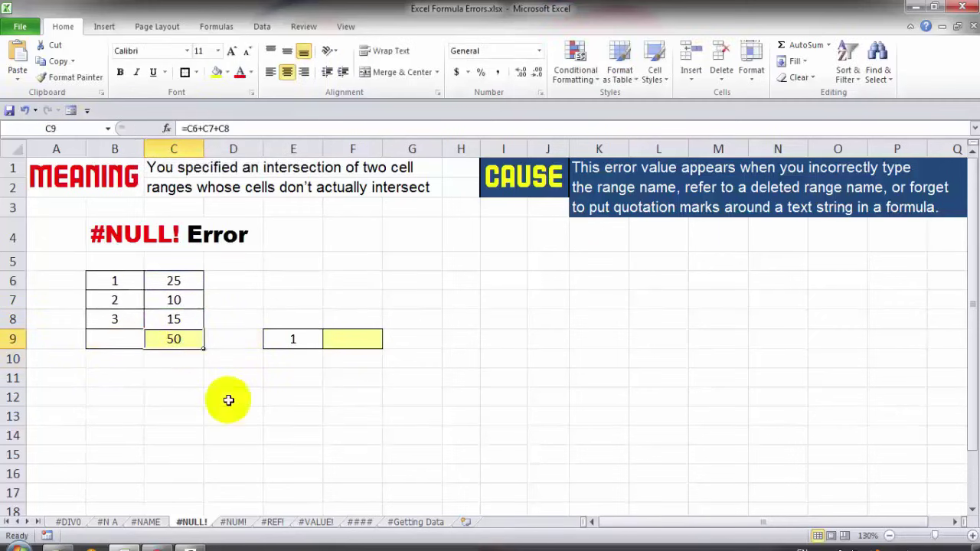
# Step: Review the value in C6 and select the empty cell F9 for a lookup
pyautogui.click(346, 346)
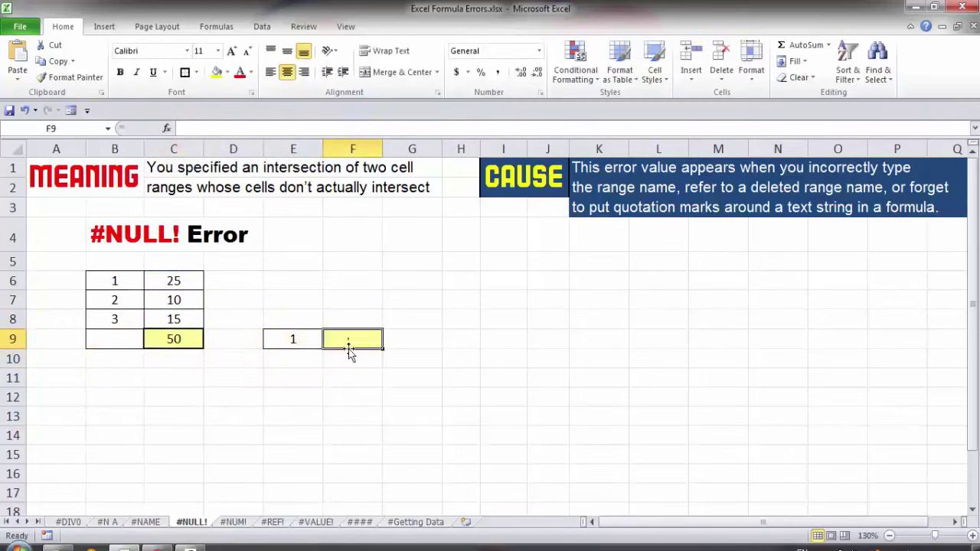
pyautogui.click(163, 280)
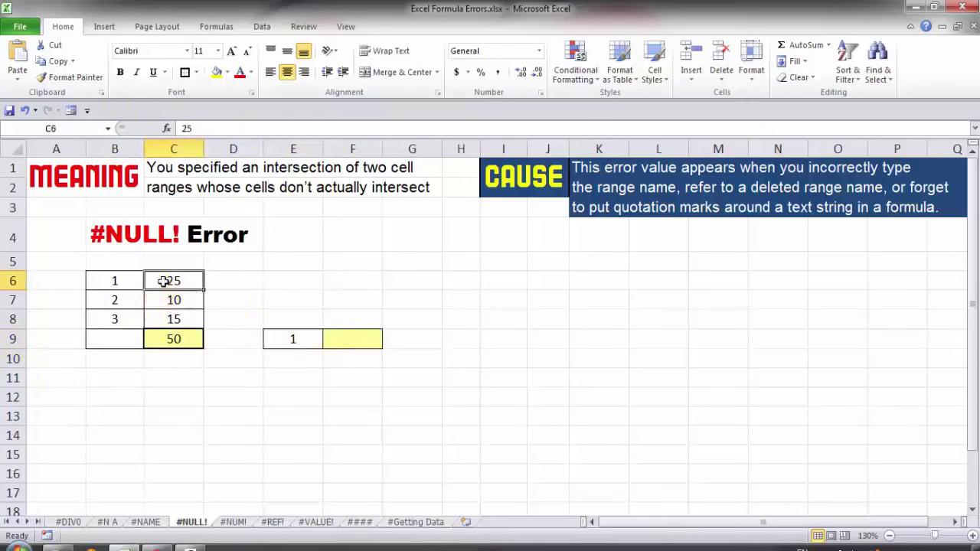
pyautogui.click(351, 338)
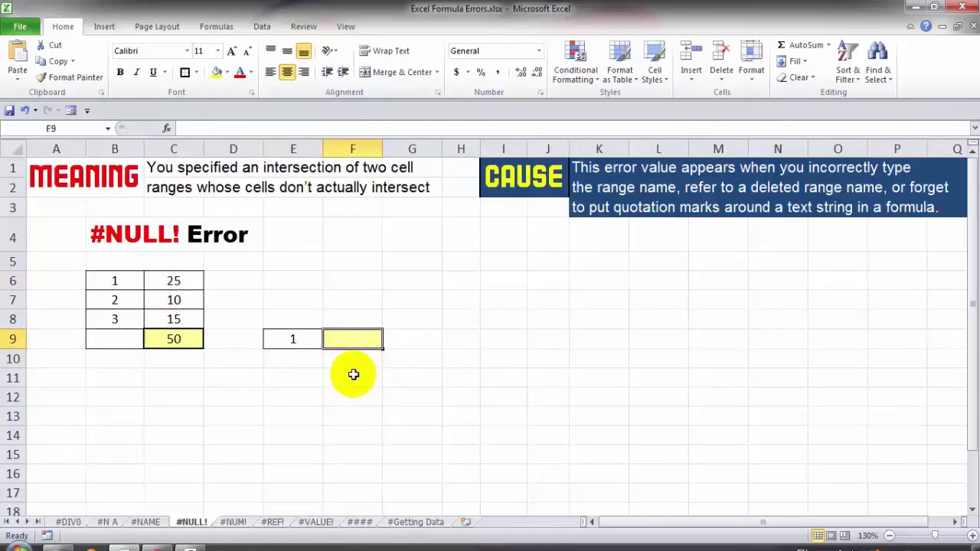
# Step: Enter =VLOOKUP(E9 B6:C8,2,0) in F9, missing a comma, which returns #NULL!
pyautogui.write('=vl')
pyautogui.press('Tab')
pyautogui.press('Left')
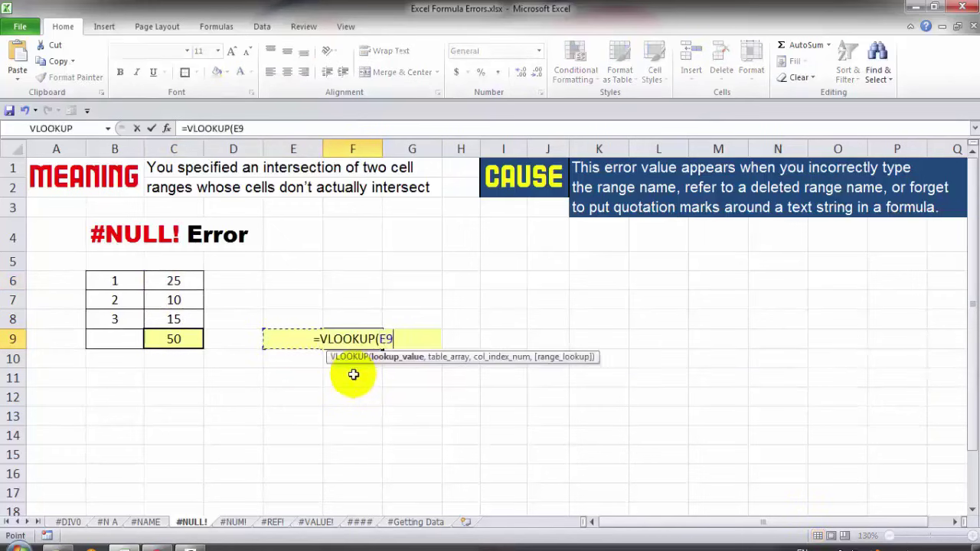
pyautogui.write(',')
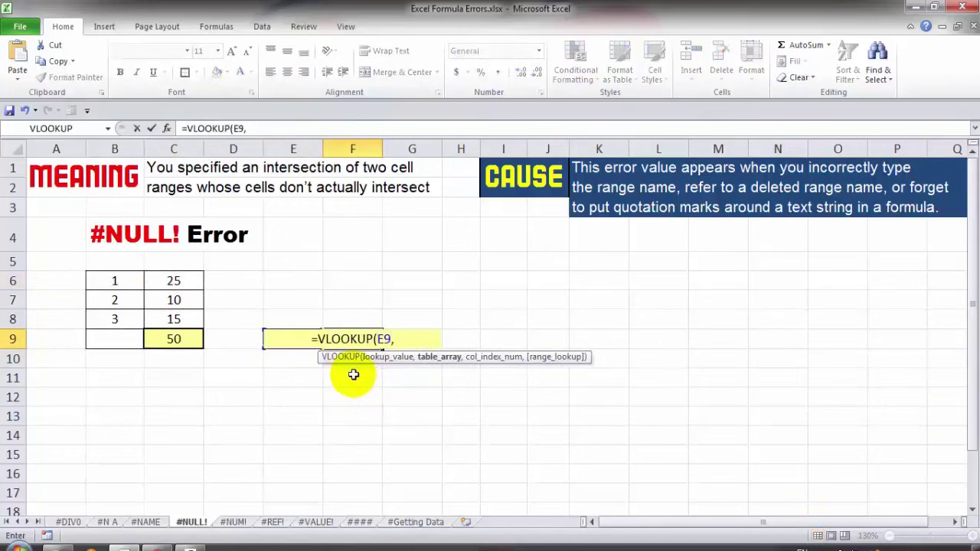
pyautogui.press('BackSpace')
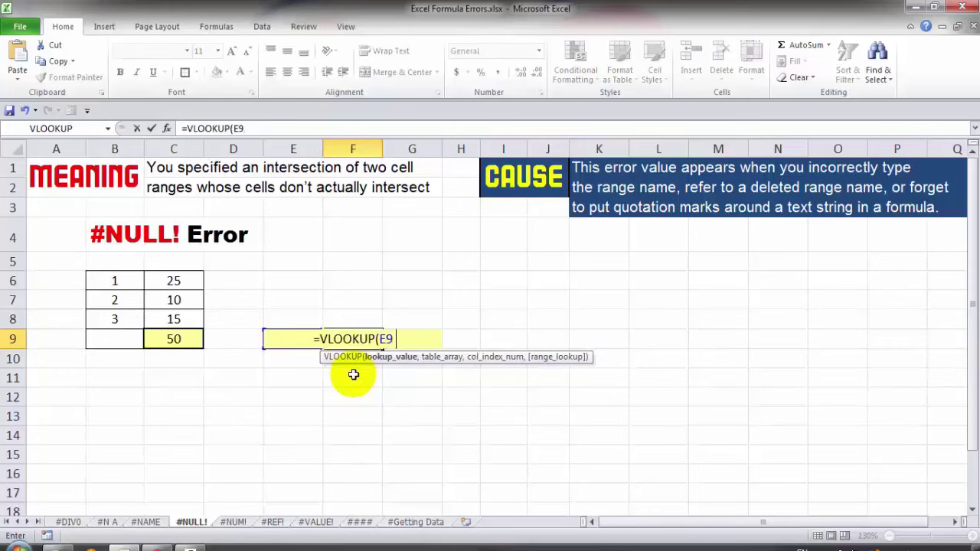
pyautogui.moveTo(119, 275)
pyautogui.mouseDown()
pyautogui.moveTo(197, 307)
pyautogui.moveTo(197, 318)
pyautogui.mouseUp()
pyautogui.write(',')
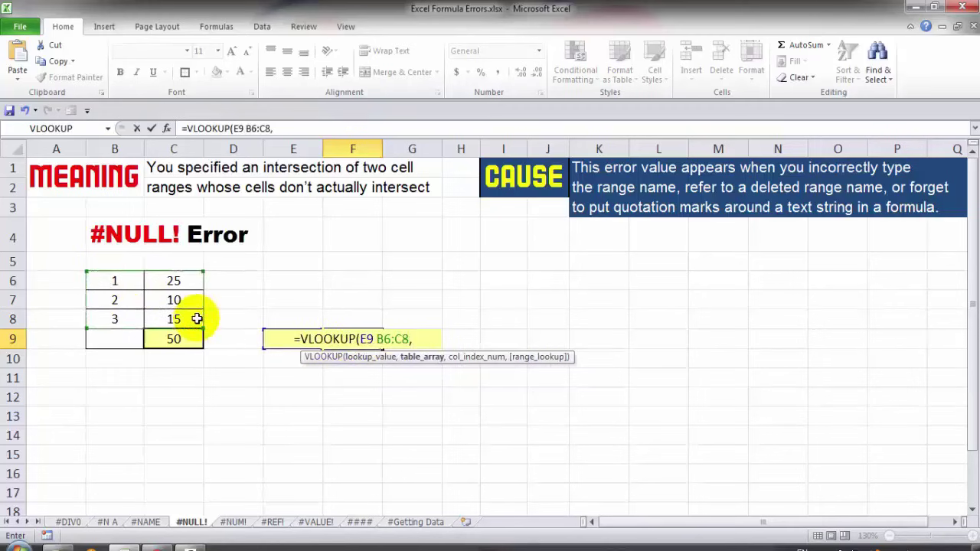
pyautogui.write('2')
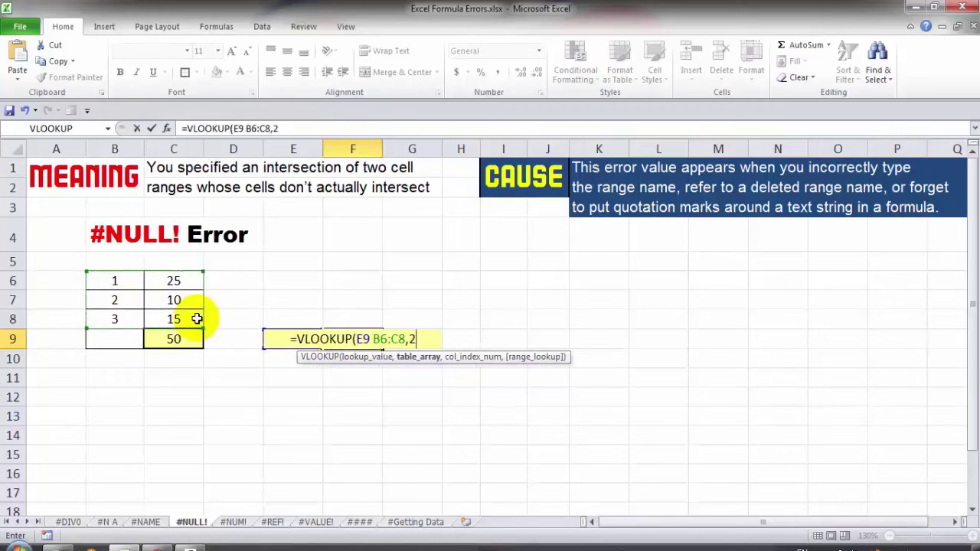
pyautogui.write(',0')
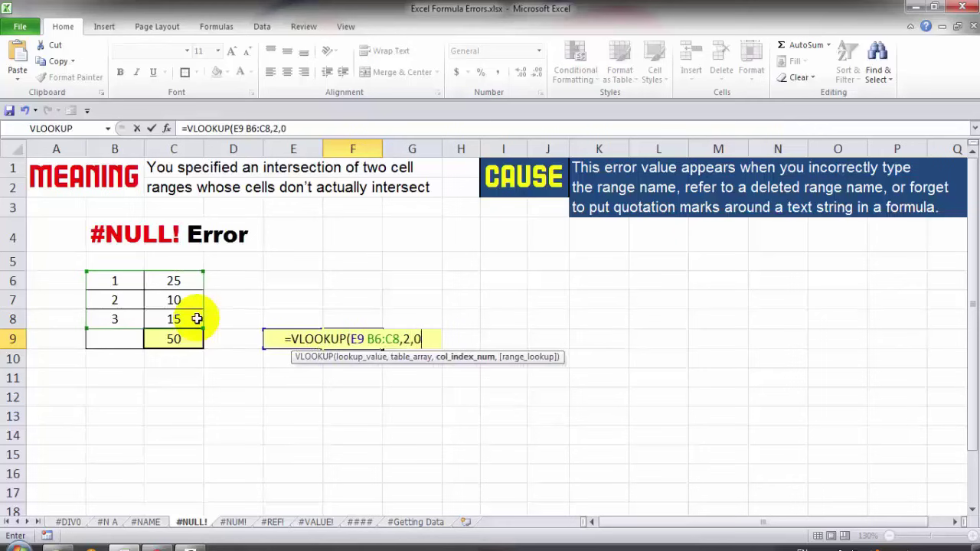
pyautogui.write(')')
pyautogui.press('Return')
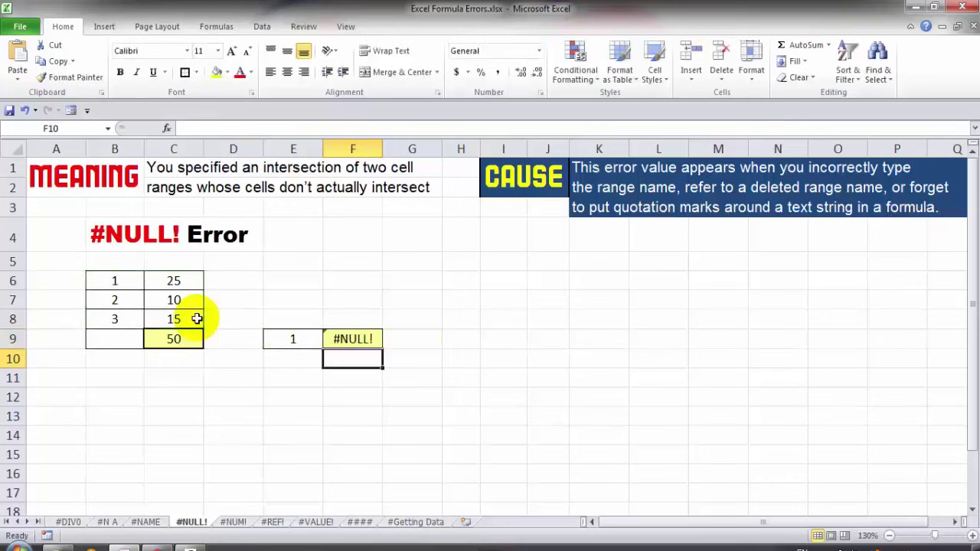
pyautogui.click(356, 337)
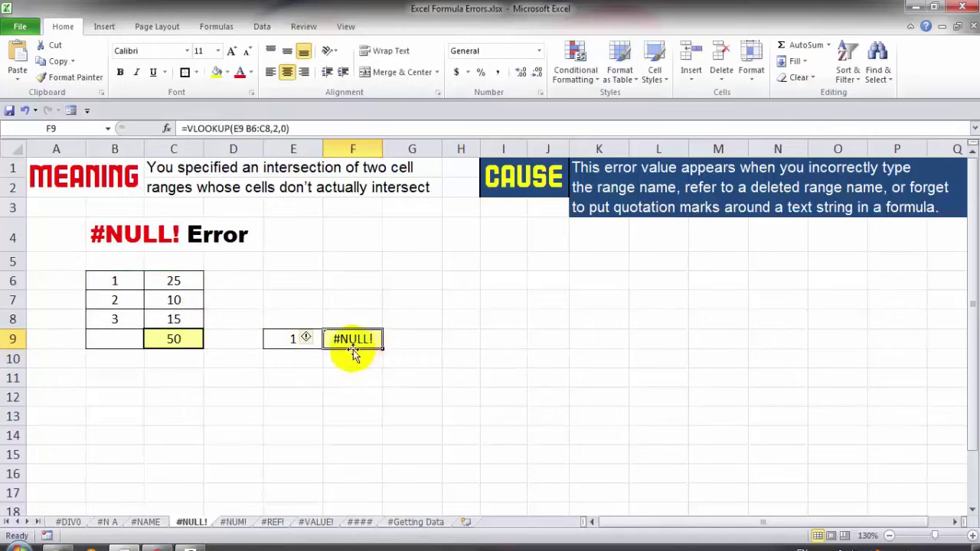
# Step: Insert the missing comma after E9 so F9's VLOOKUP returns 25
pyautogui.doubleClick(354, 351)
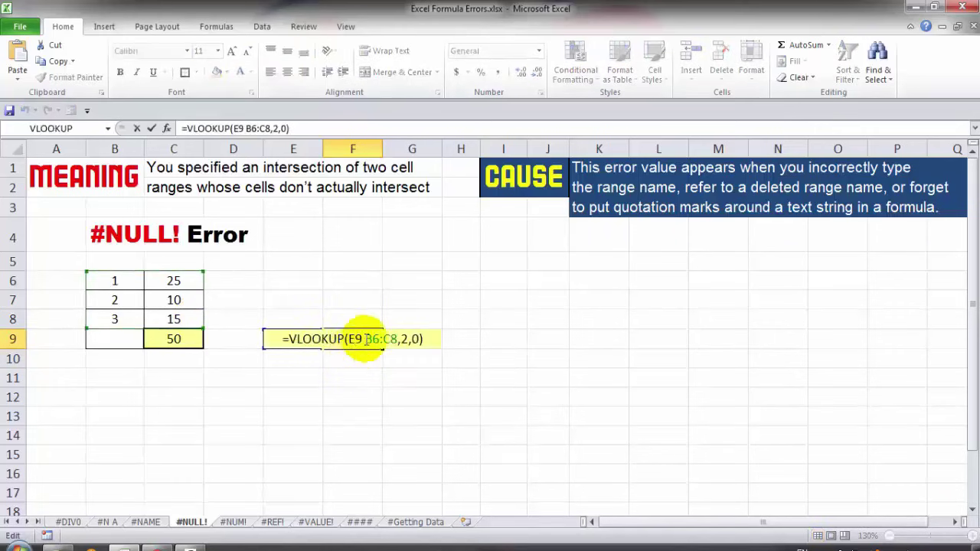
pyautogui.press('BackSpace')
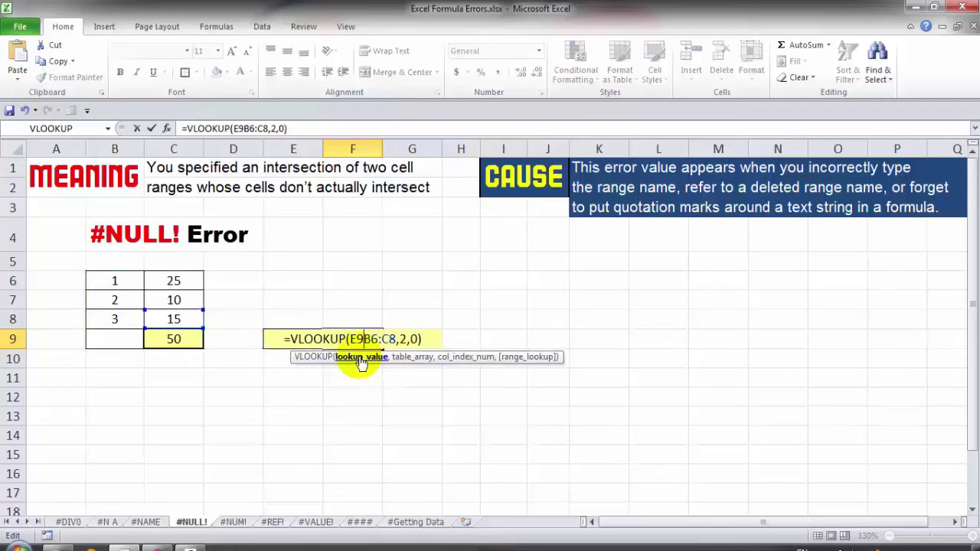
pyautogui.write(',')
pyautogui.press('Return')
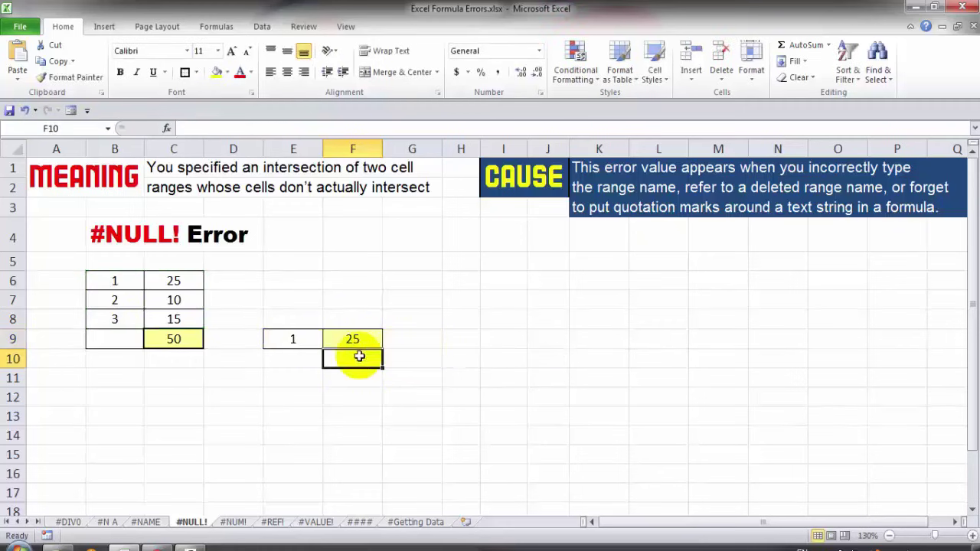
pyautogui.click(357, 339)
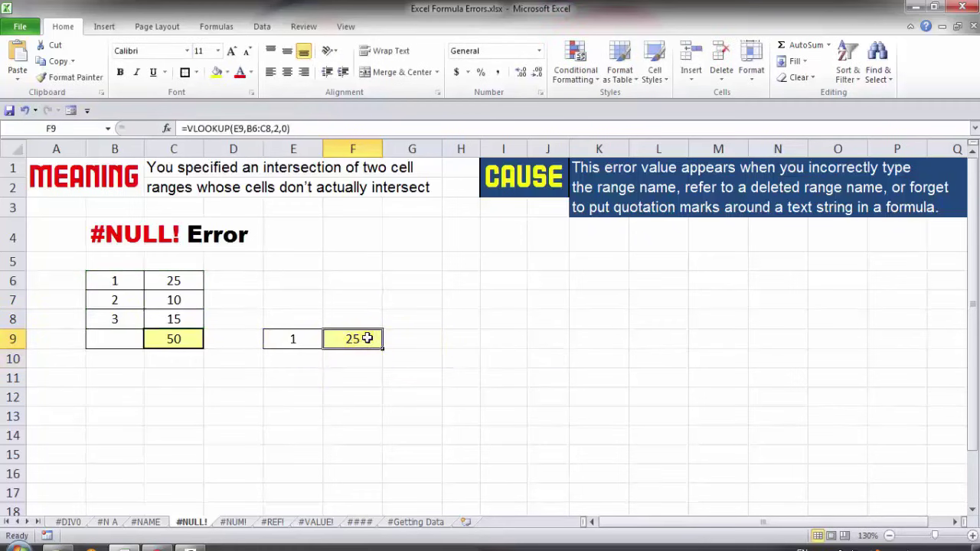
pyautogui.click(165, 277)
pyautogui.click(329, 342)
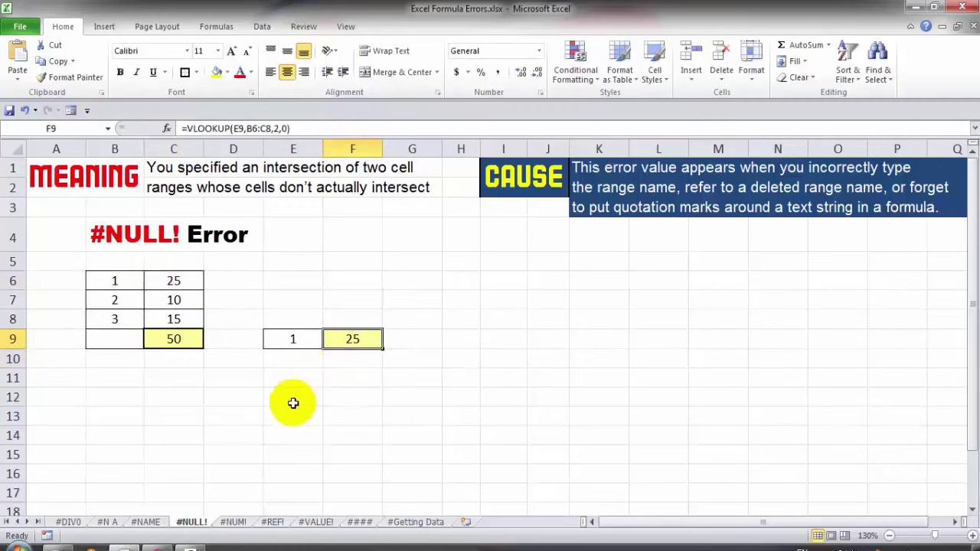
# Step: On the #NUM! sheet, open D13's =LARGE(B6:B13,9) formula that shows #NUM!
pyautogui.click(234, 523)
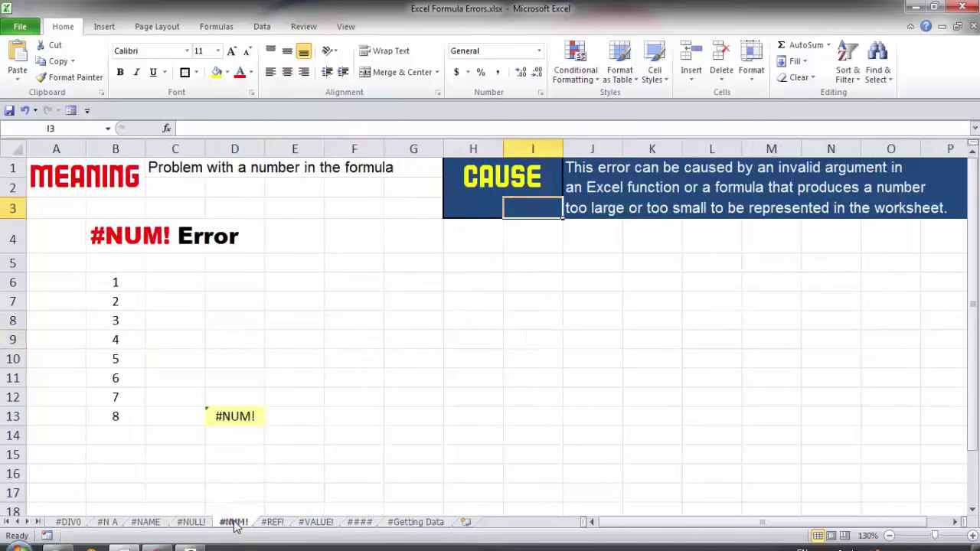
pyautogui.click(253, 421)
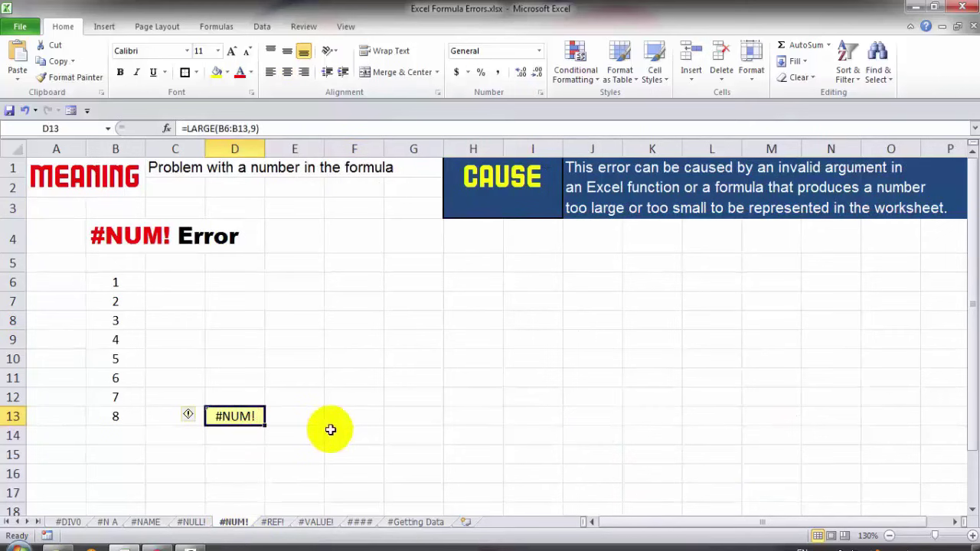
pyautogui.doubleClick(248, 415)
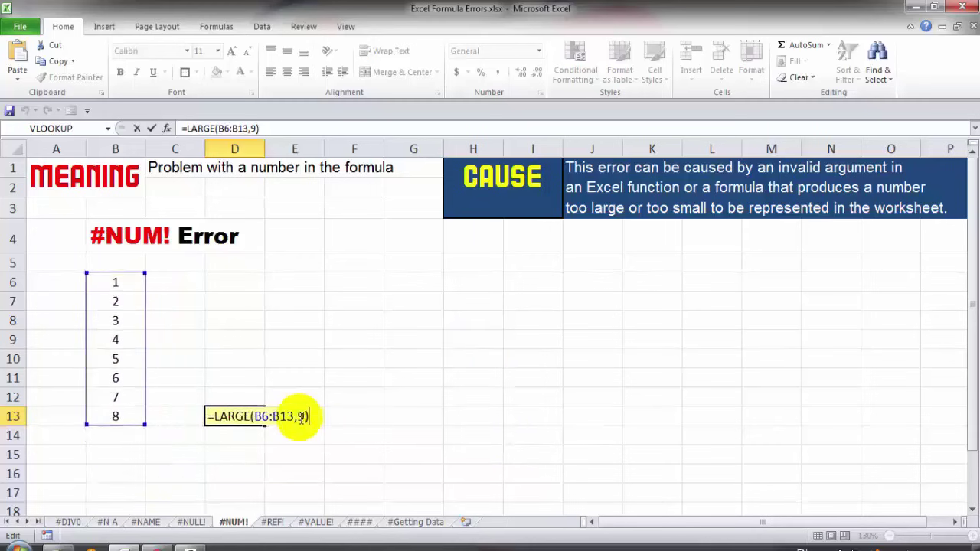
pyautogui.hotkey('ctrl', 'Return')
pyautogui.doubleClick(257, 416)
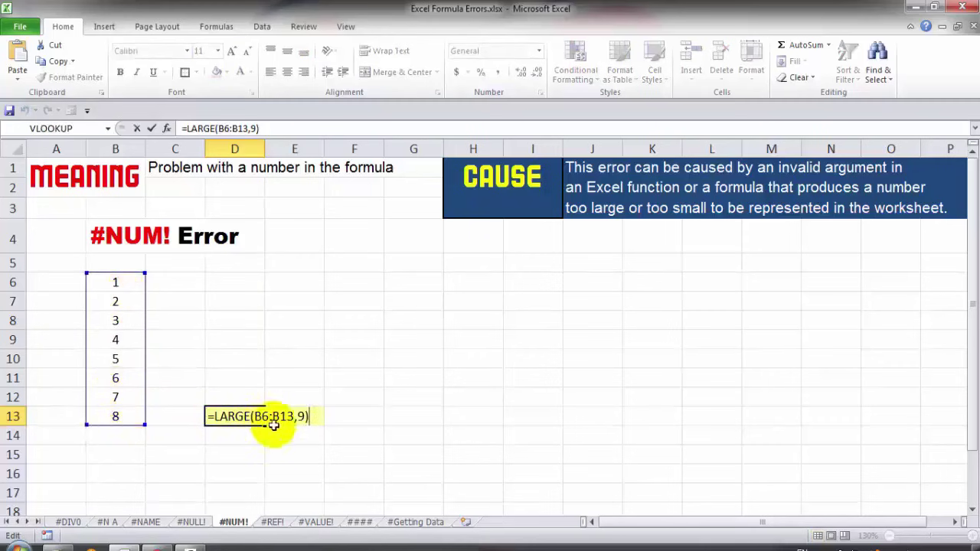
pyautogui.press('Left')
pyautogui.press('BackSpace')
pyautogui.write('2')
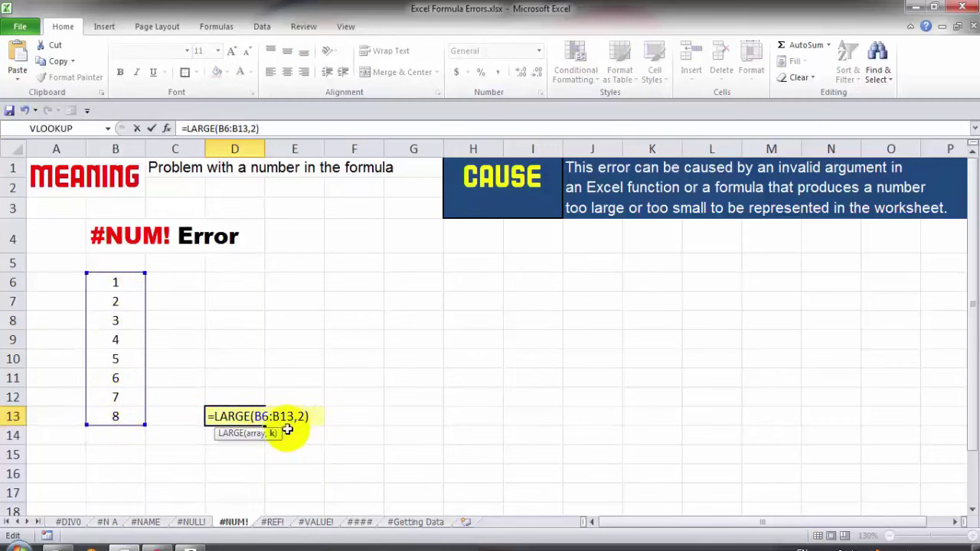
pyautogui.press('Return')
pyautogui.click(261, 417)
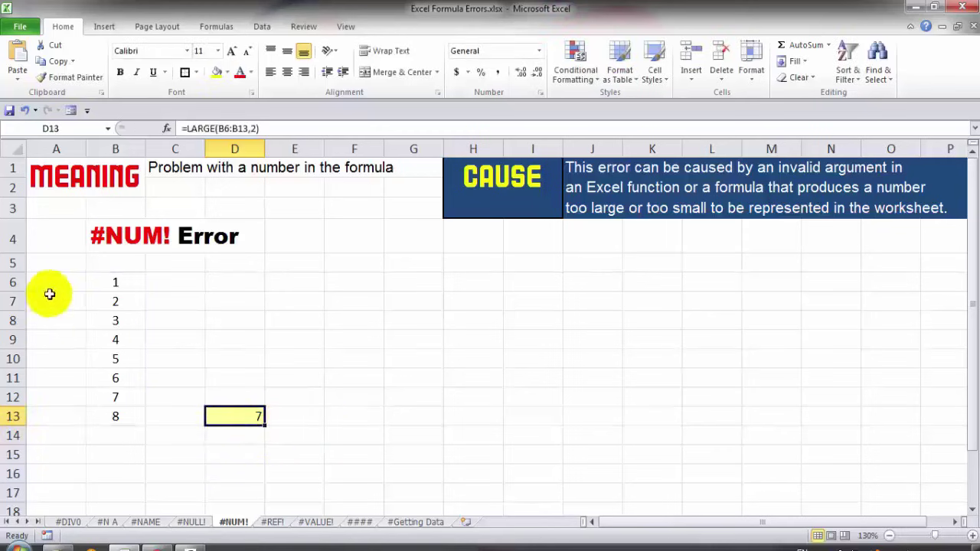
pyautogui.click(104, 284)
pyautogui.moveTo(104, 283); pyautogui.dragTo(133, 419)
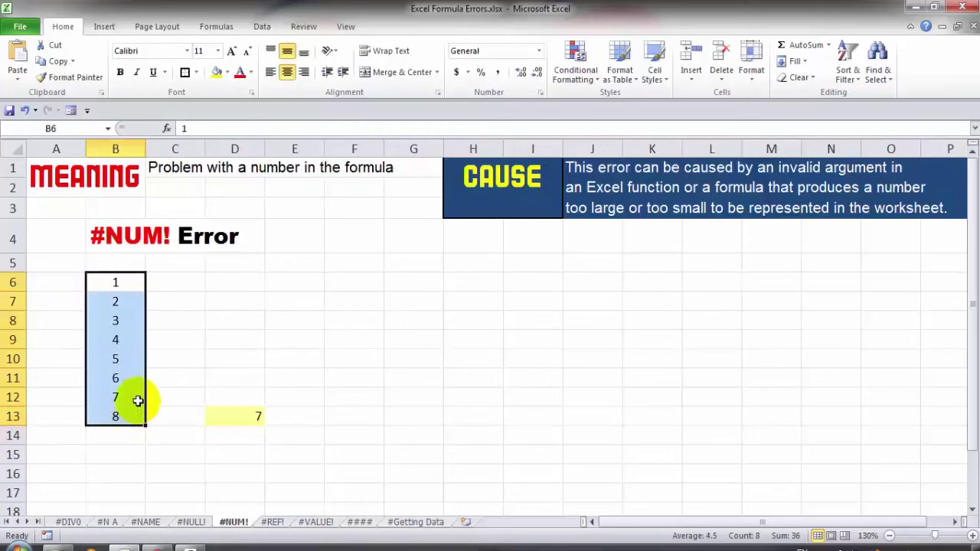
pyautogui.click(132, 397)
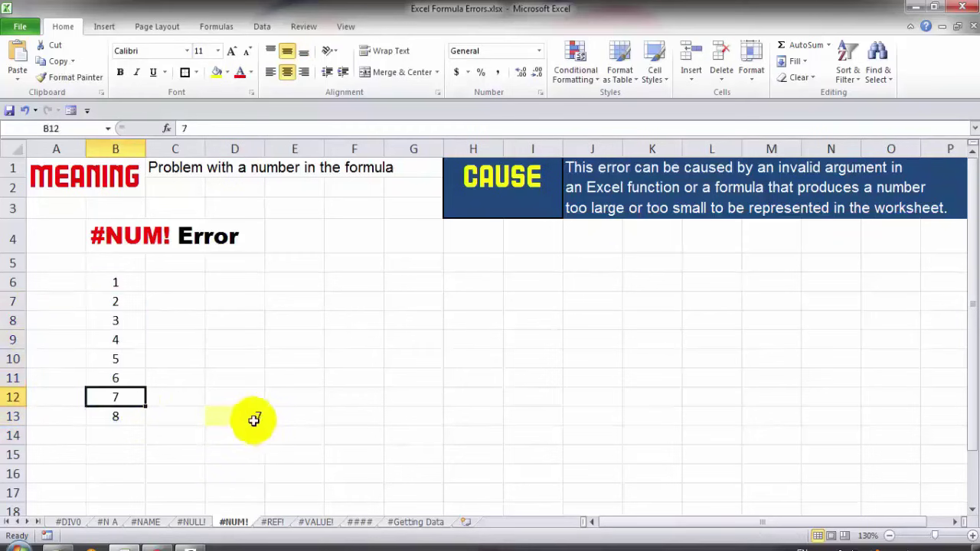
pyautogui.click(245, 416)
pyautogui.press('F2')
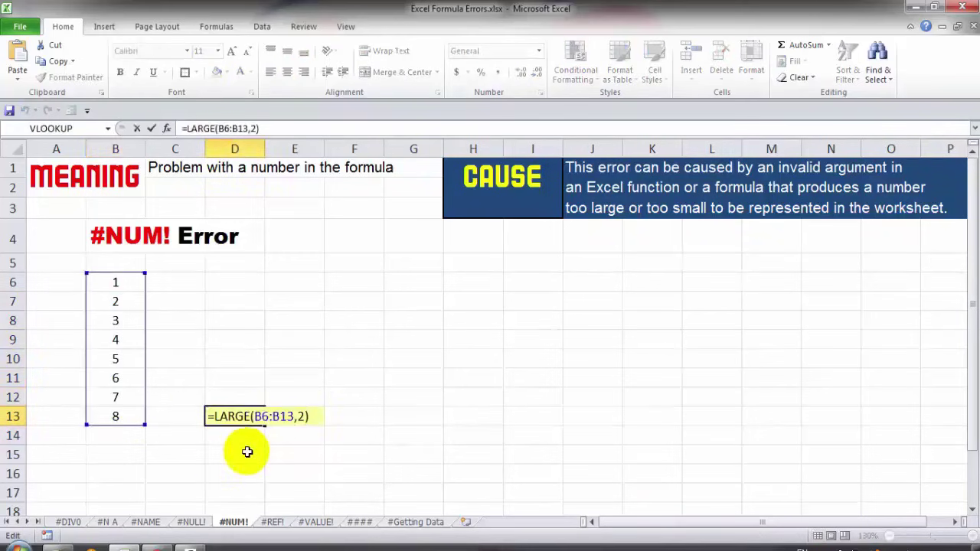
pyautogui.press('Left')
pyautogui.press('BackSpace')
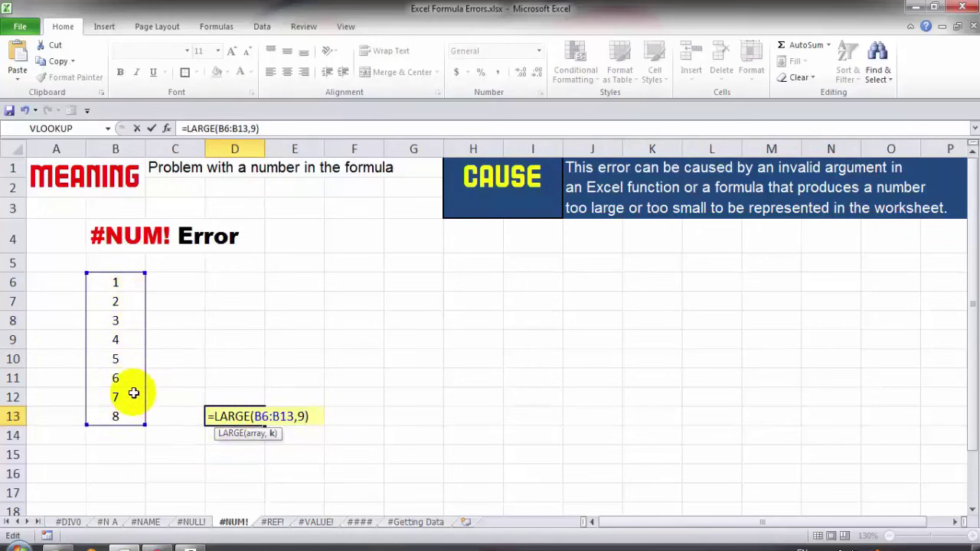
pyautogui.press('Return')
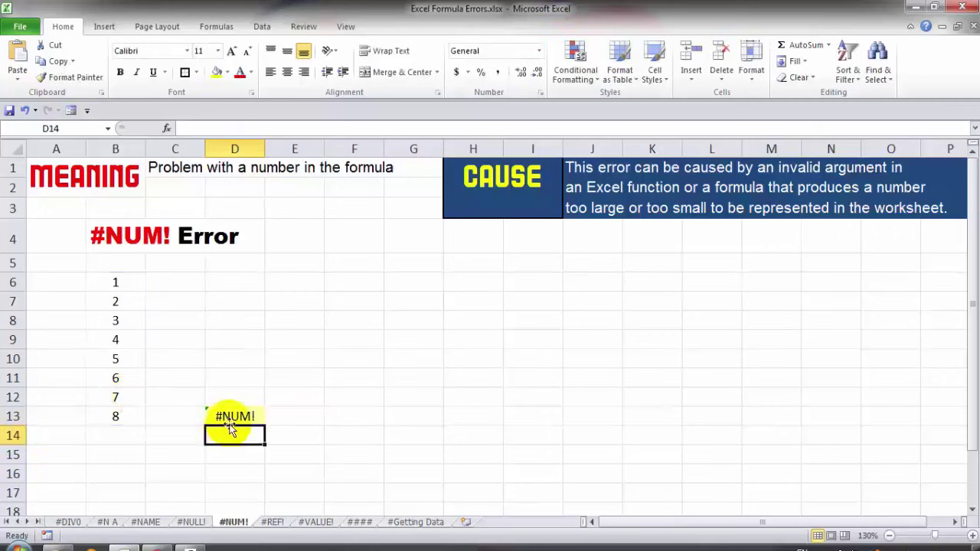
pyautogui.click(234, 413)
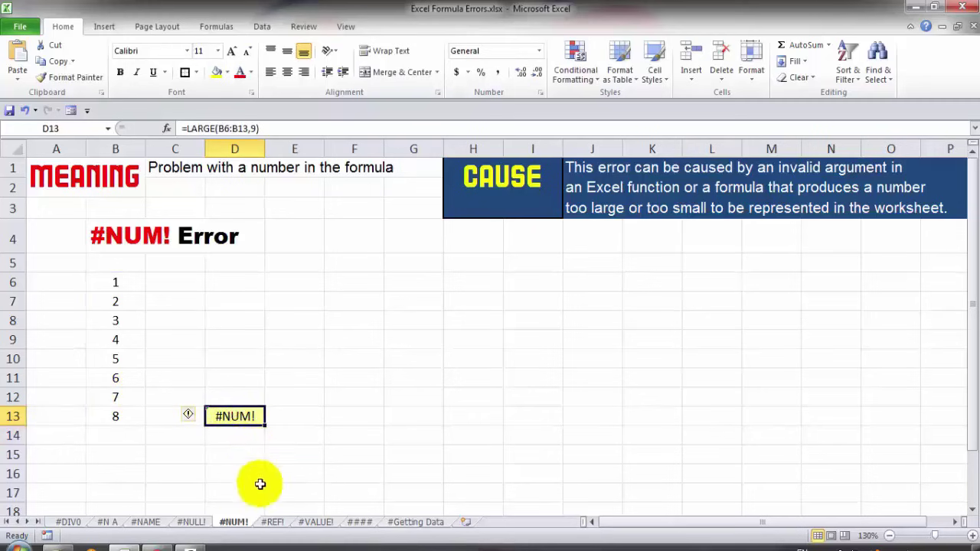
# Step: On the #REF! sheet, review B8's SUM references, then delete row 12 holding 200
pyautogui.click(273, 522)
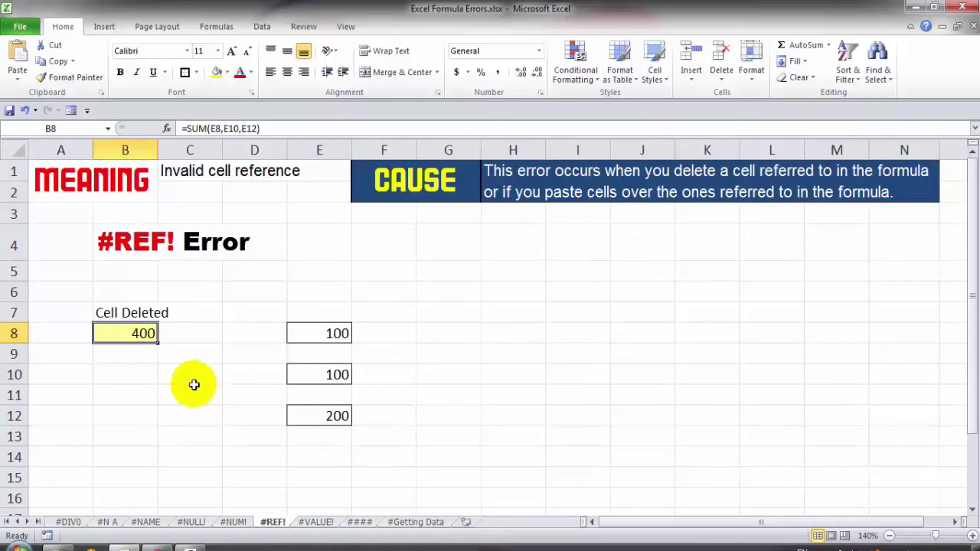
pyautogui.doubleClick(127, 331)
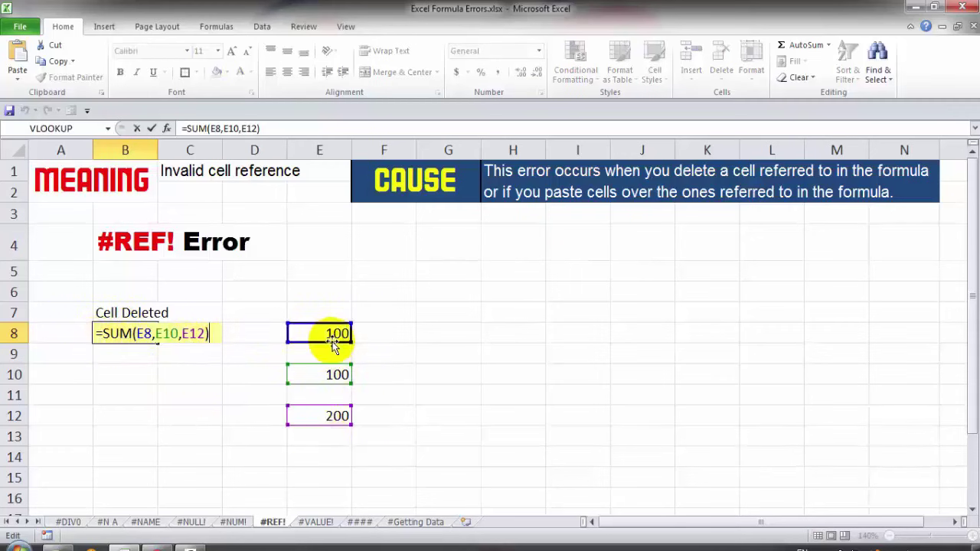
pyautogui.press('Escape')
pyautogui.click(14, 415)
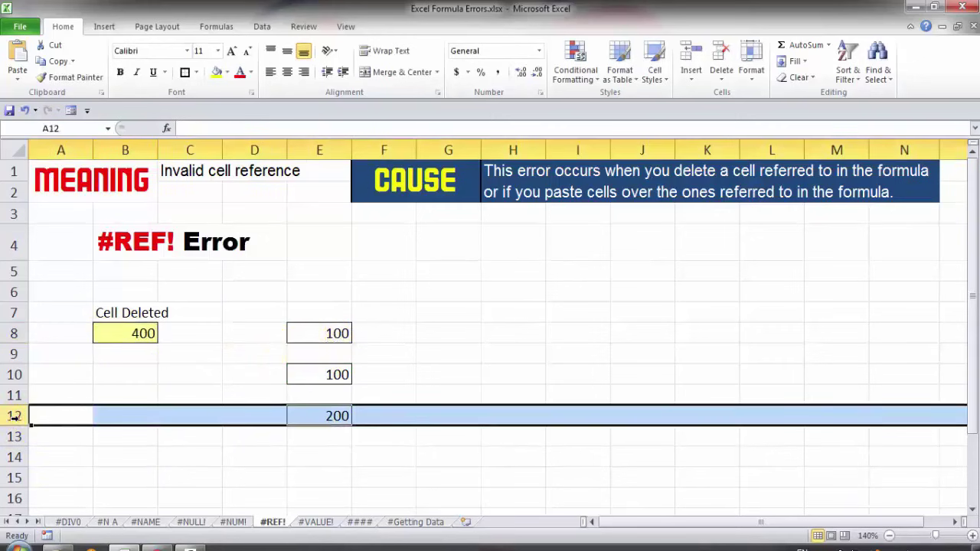
pyautogui.hotkey('ctrl', '-')
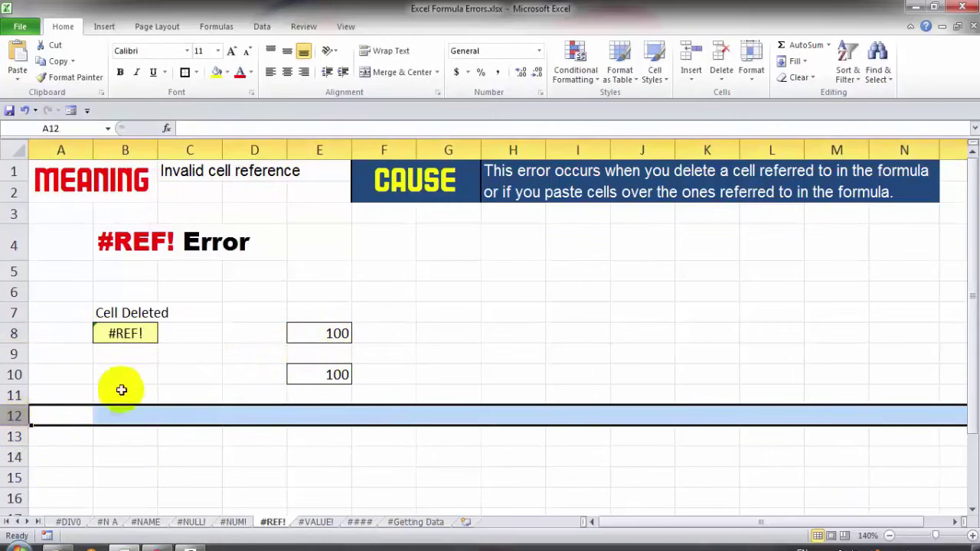
pyautogui.click(123, 376)
# Step: Remove the ,#REF! argument so B8 reads =SUM(E8,E10) and shows 200
pyautogui.click(130, 333)
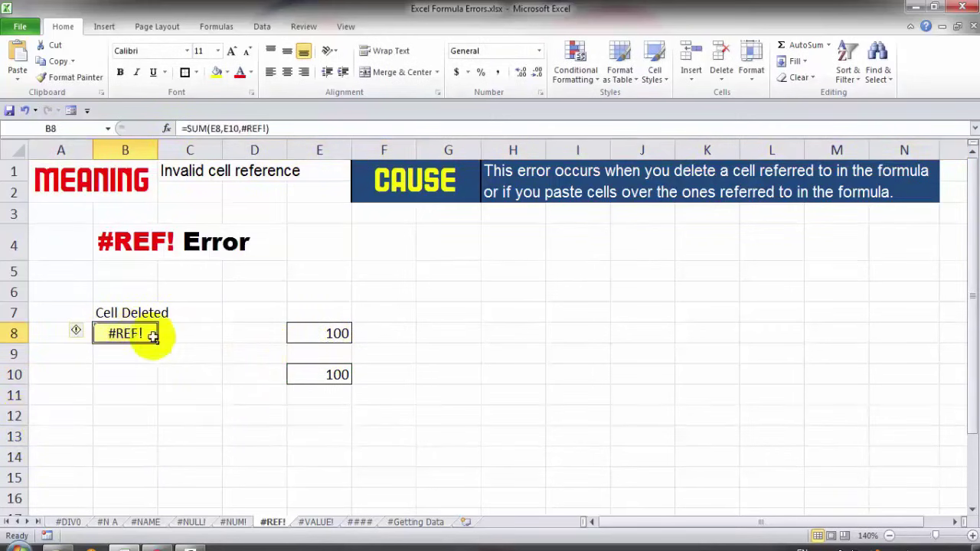
pyautogui.doubleClick(140, 329)
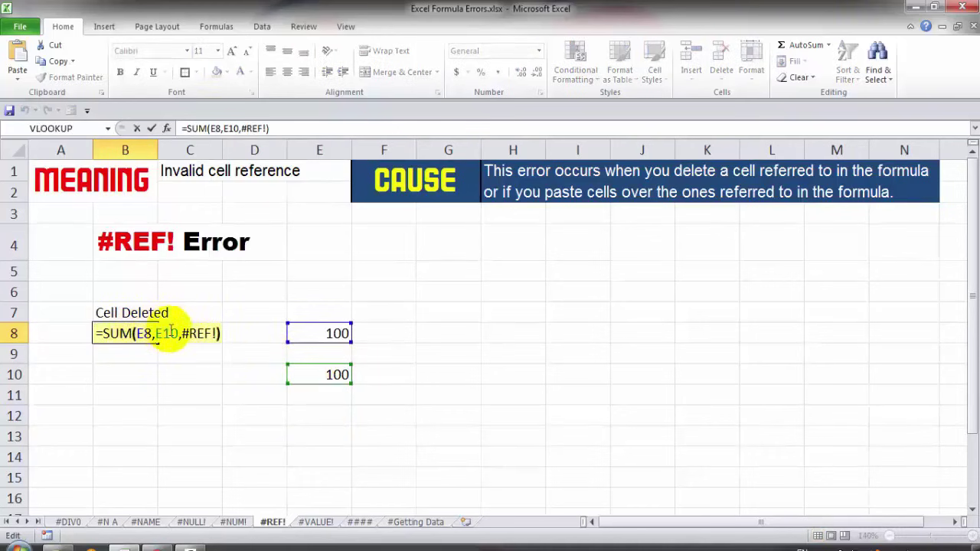
pyautogui.press('BackSpace')
pyautogui.press('BackSpace')
pyautogui.press('BackSpace')
pyautogui.press('BackSpace')
pyautogui.press('BackSpace')
pyautogui.press('BackSpace')
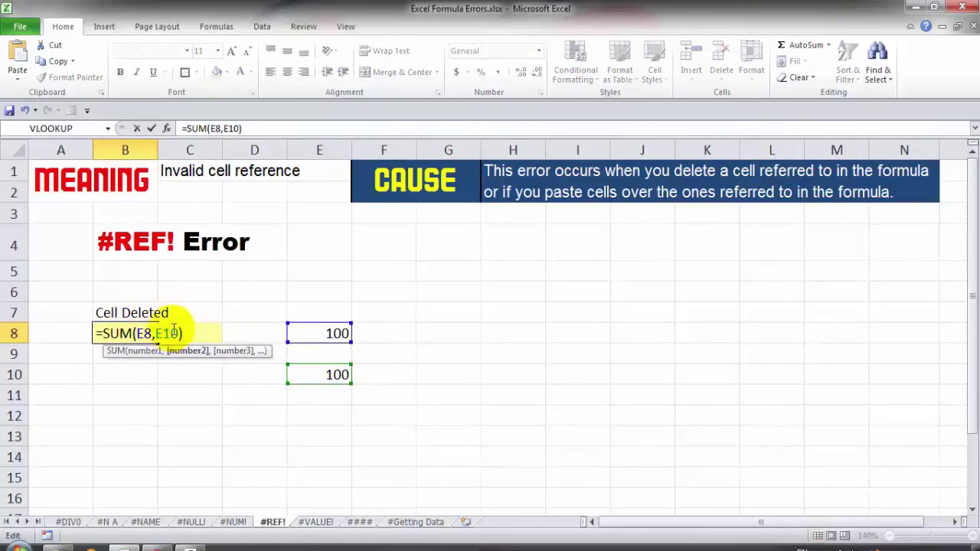
pyautogui.click(321, 412)
pyautogui.click(143, 334)
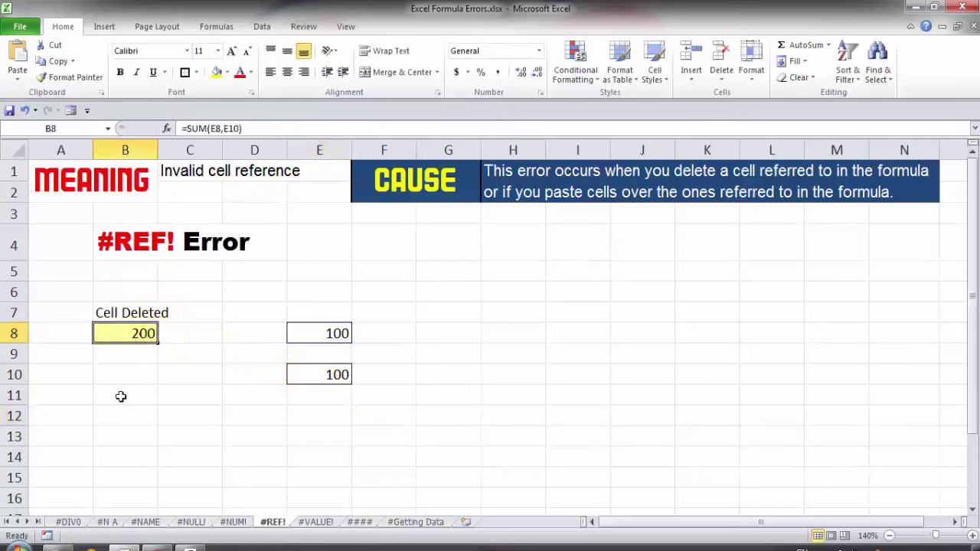
# Step: On the #VALUE! sheet, inspect C10's error formula and the text 'ab' in C9
pyautogui.click(316, 520)
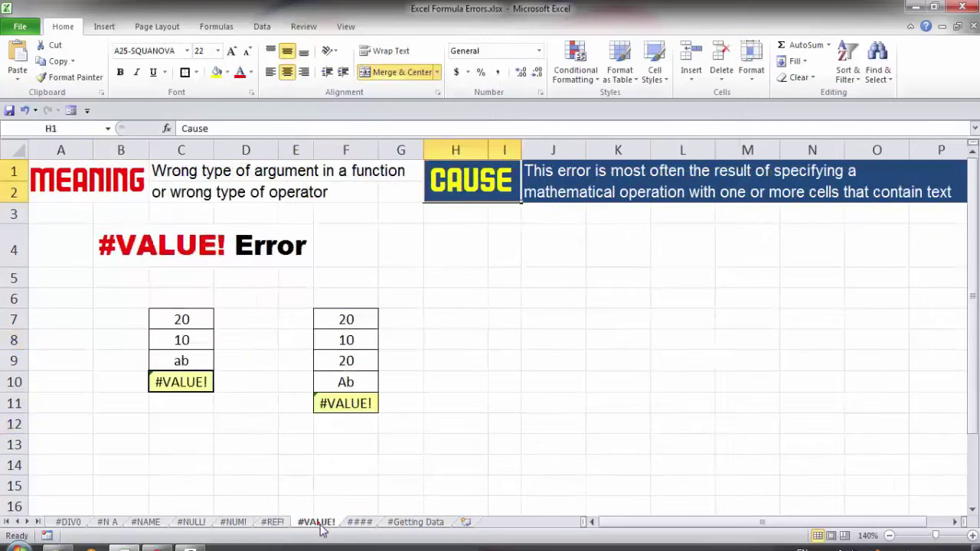
pyautogui.click(186, 384)
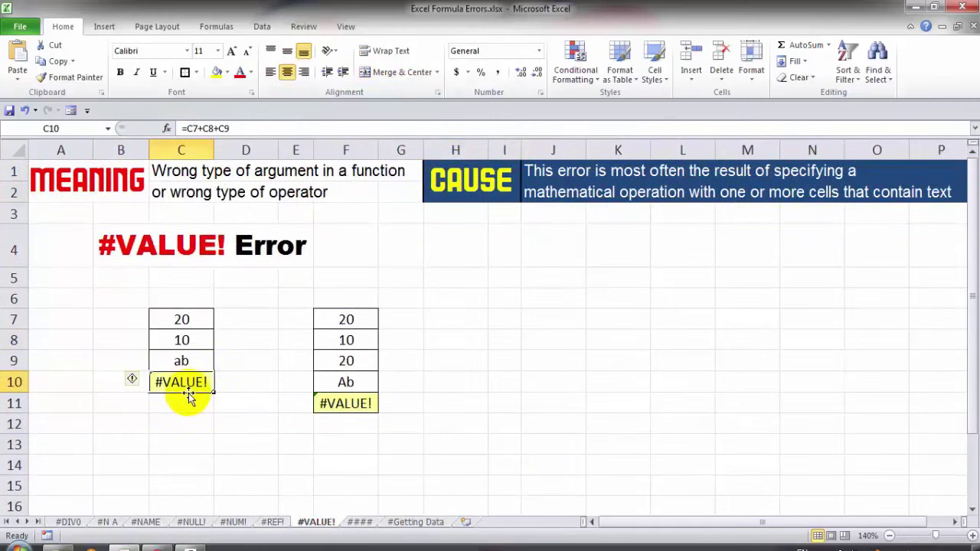
pyautogui.doubleClick(190, 394)
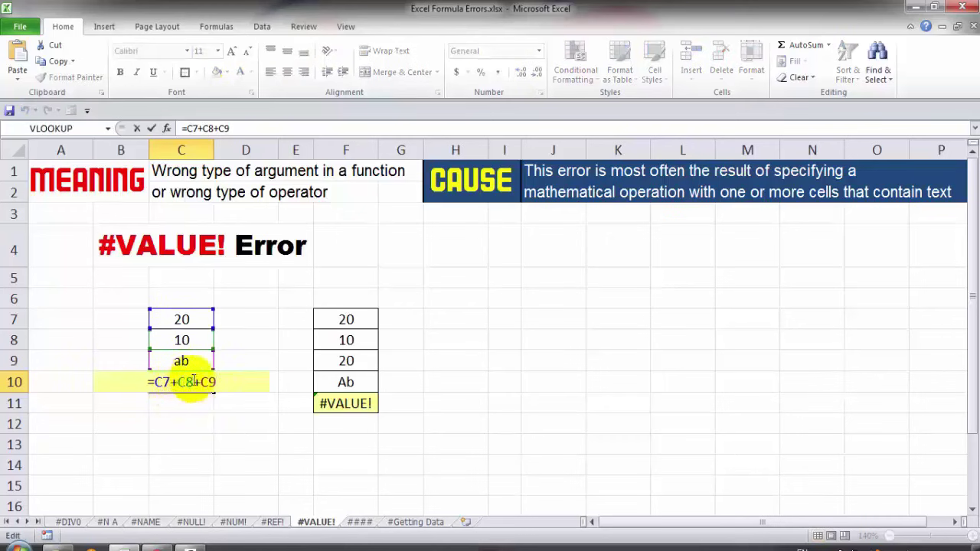
pyautogui.press('Return')
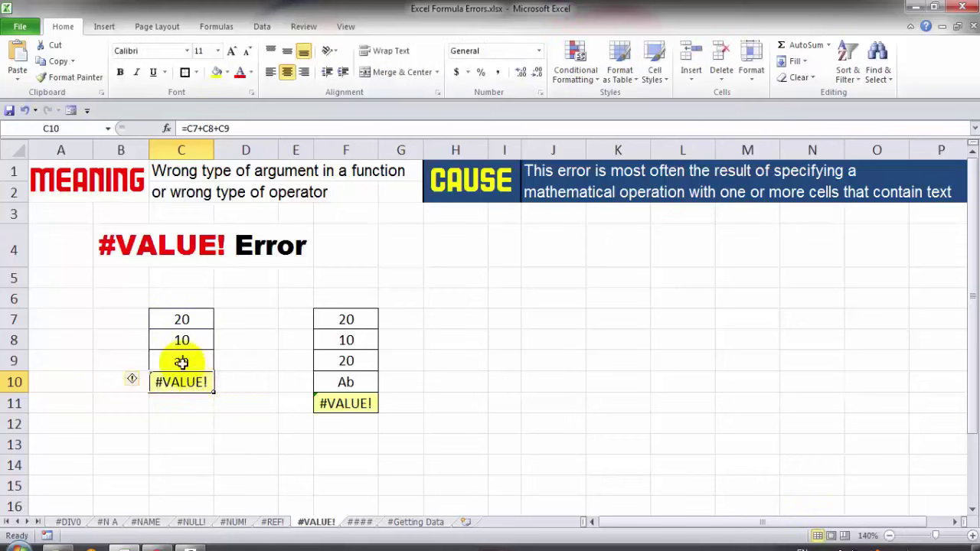
pyautogui.click(188, 363)
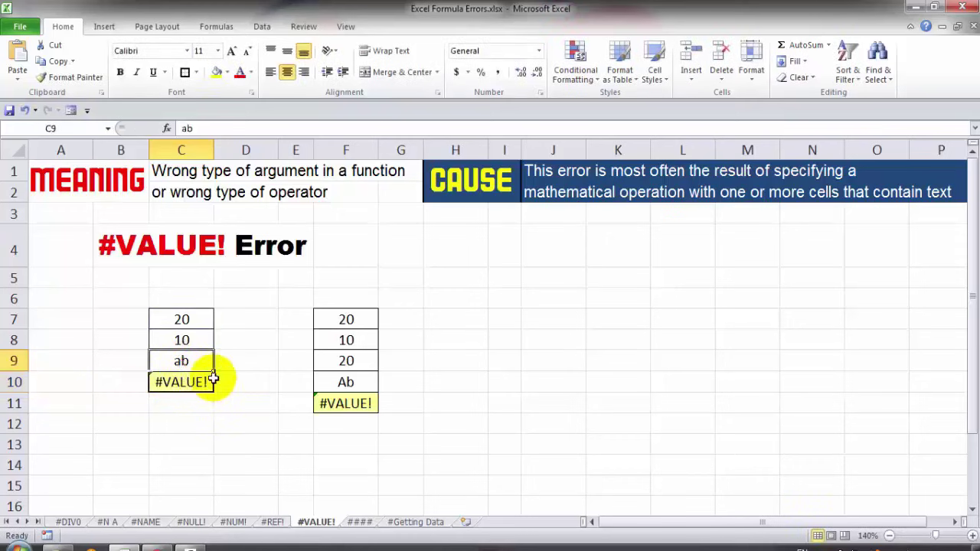
pyautogui.click(191, 379)
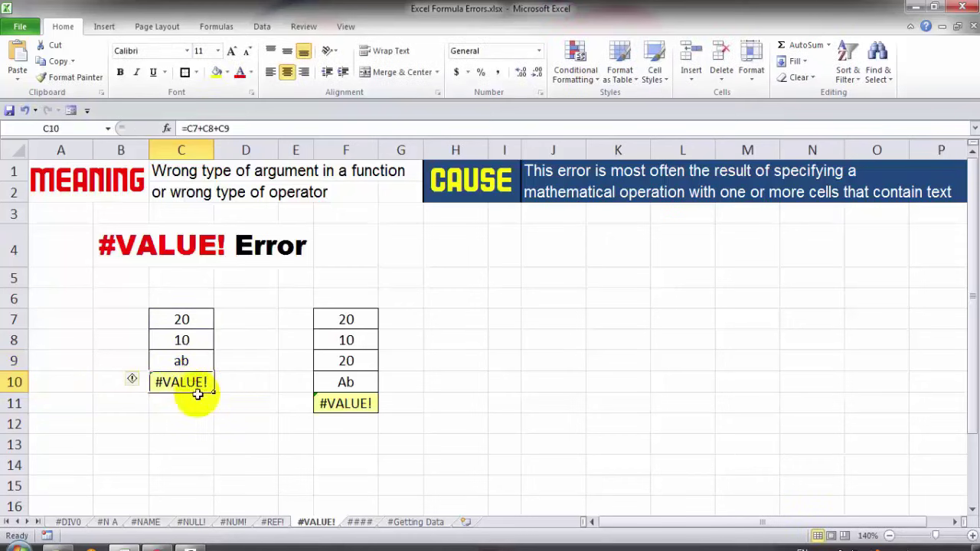
# Step: Change F11's =SUM(F7-F10) to =SUM(F7:F10) so it shows 50
pyautogui.click(349, 408)
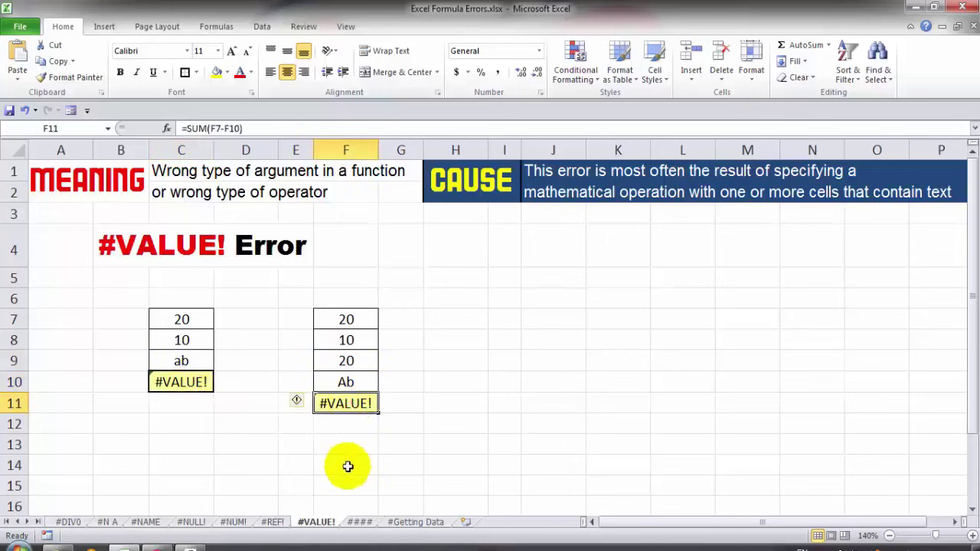
pyautogui.press('F2')
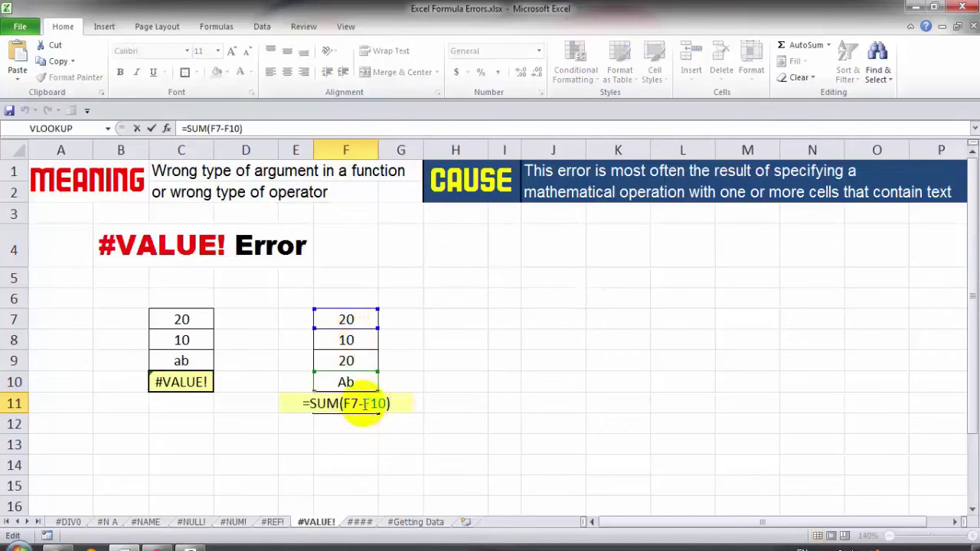
pyautogui.click(364, 403)
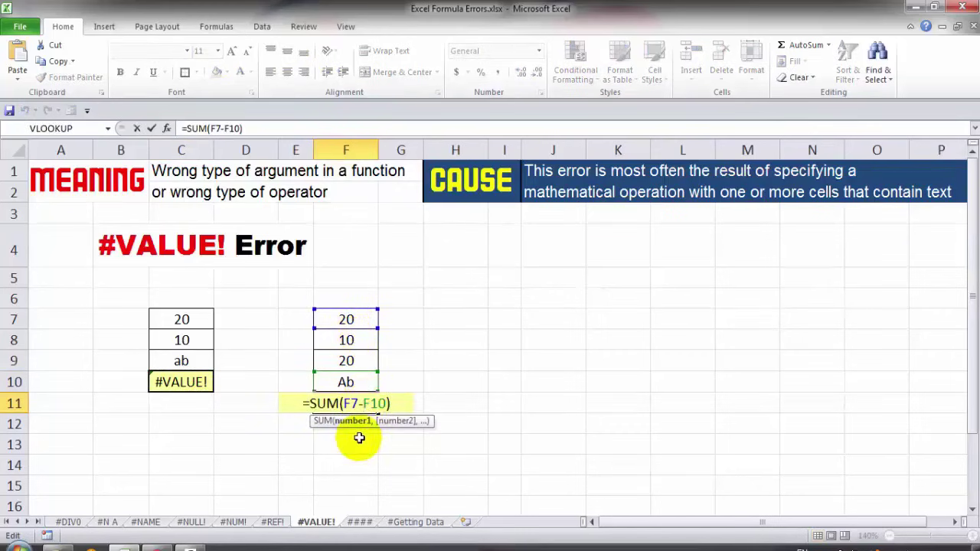
pyautogui.press('BackSpace')
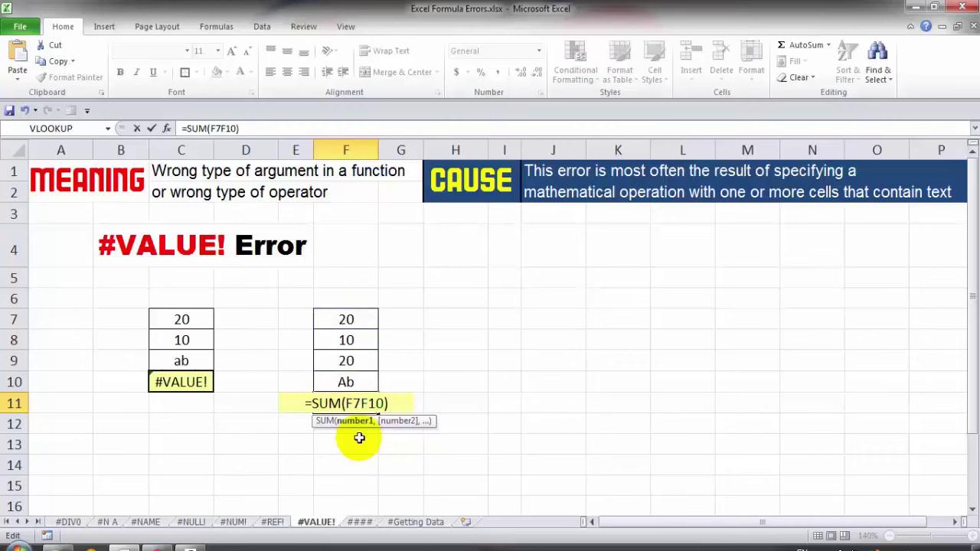
pyautogui.write(':')
pyautogui.press('Return')
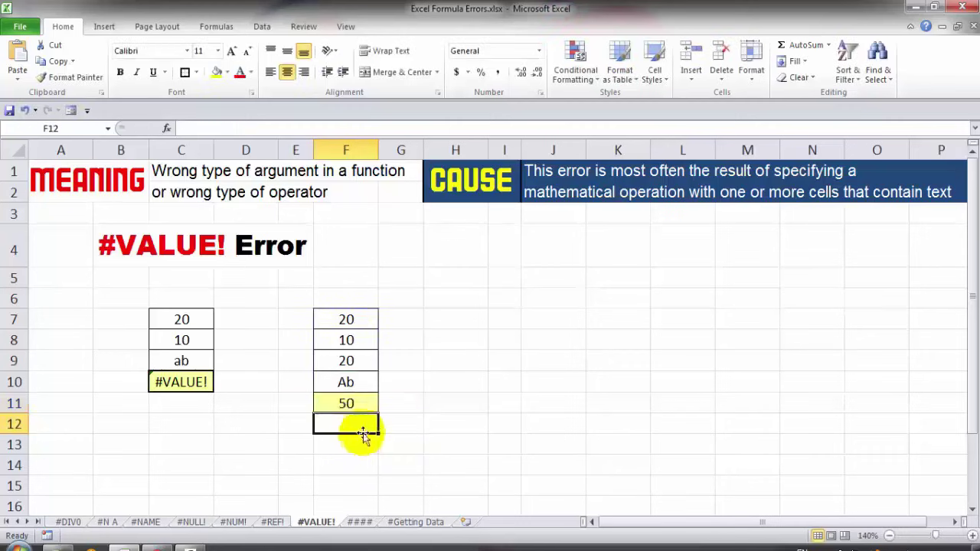
pyautogui.press('Up')
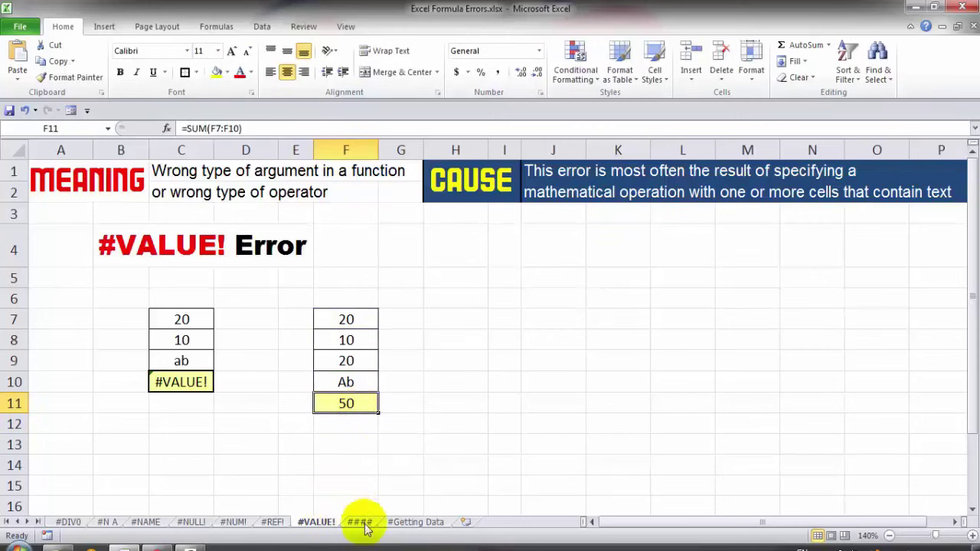
# Step: On the #### sheet, widen column B so the date 12/21/2017 displays in B8
pyautogui.click(359, 521)
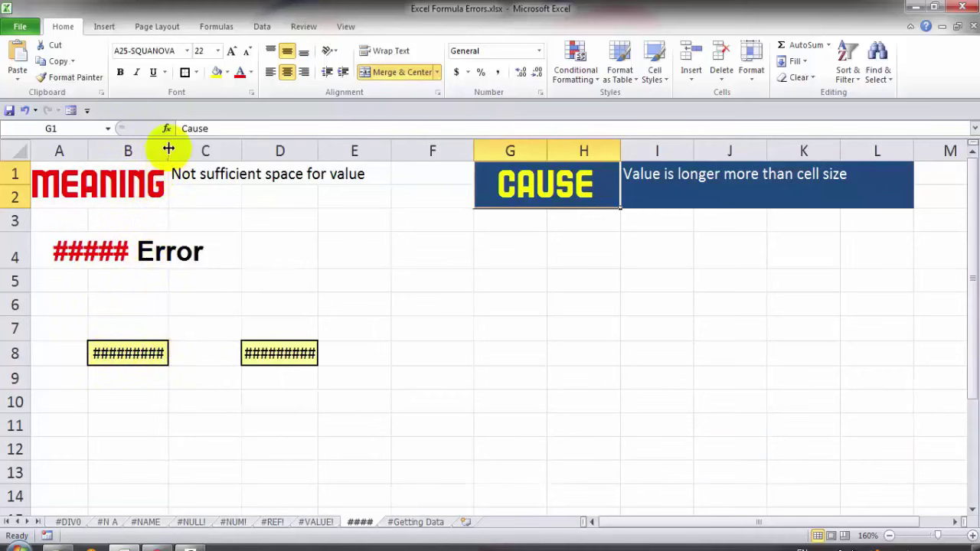
pyautogui.moveTo(168, 149); pyautogui.dragTo(168, 148)
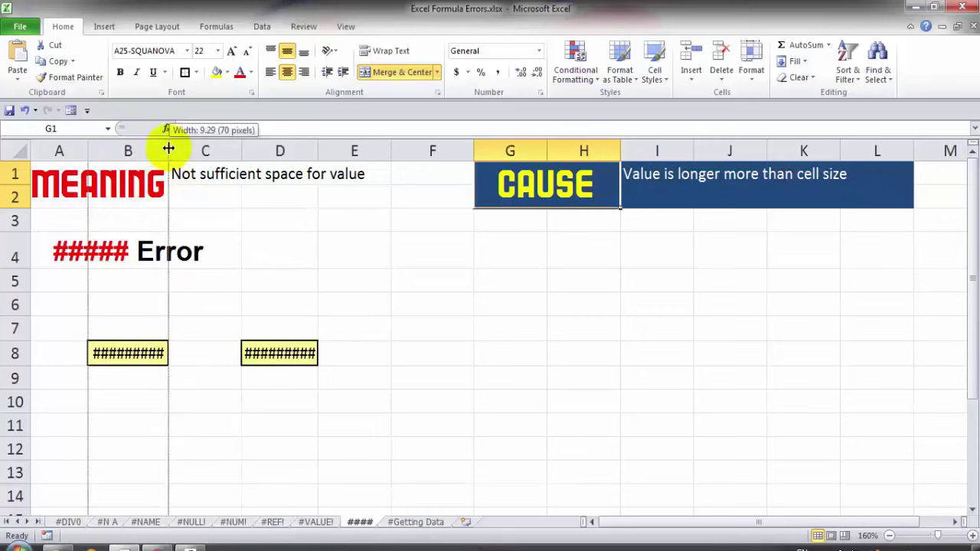
pyautogui.moveTo(168, 148); pyautogui.dragTo(214, 152)
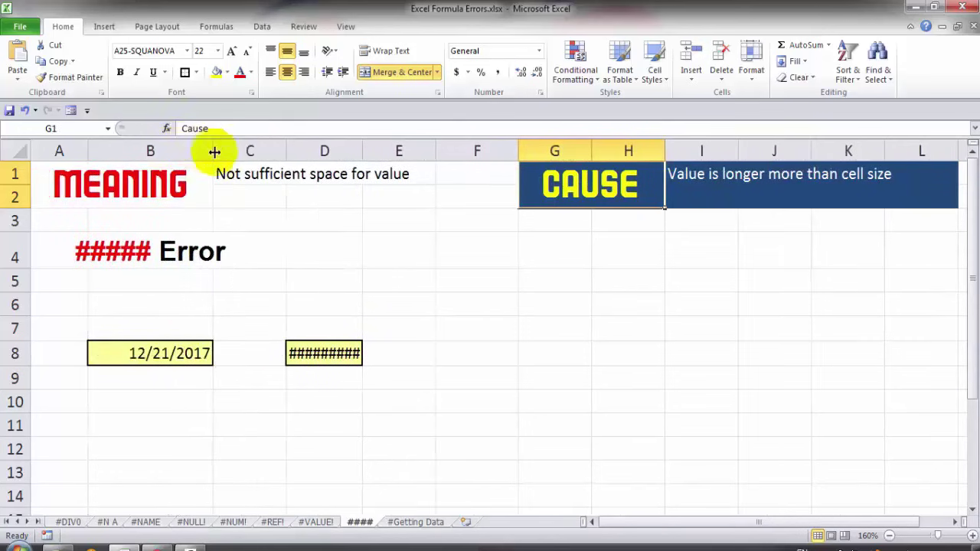
pyautogui.click(174, 358)
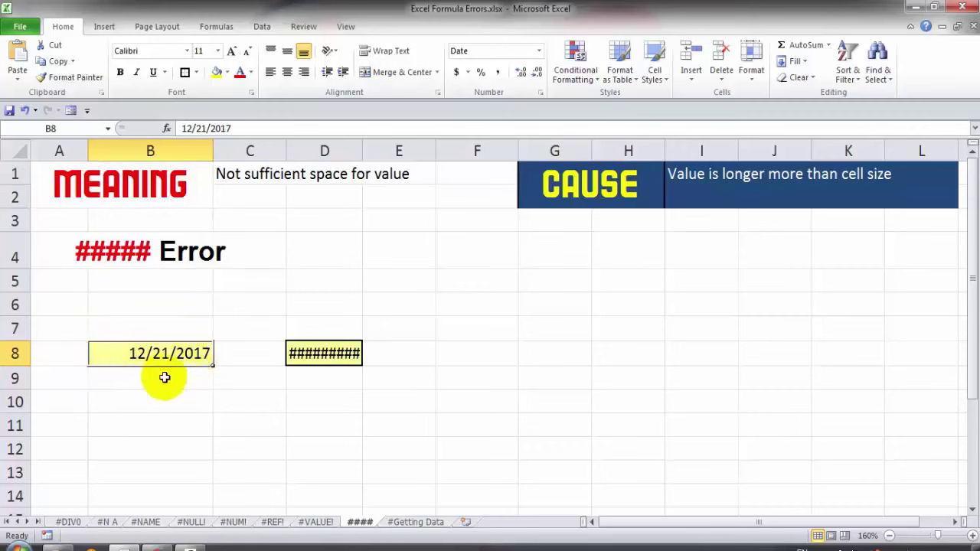
# Step: Widen column D so D8 shows Thursday, December 21, 2017 instead of hashes
pyautogui.moveTo(363, 151); pyautogui.dragTo(574, 151)
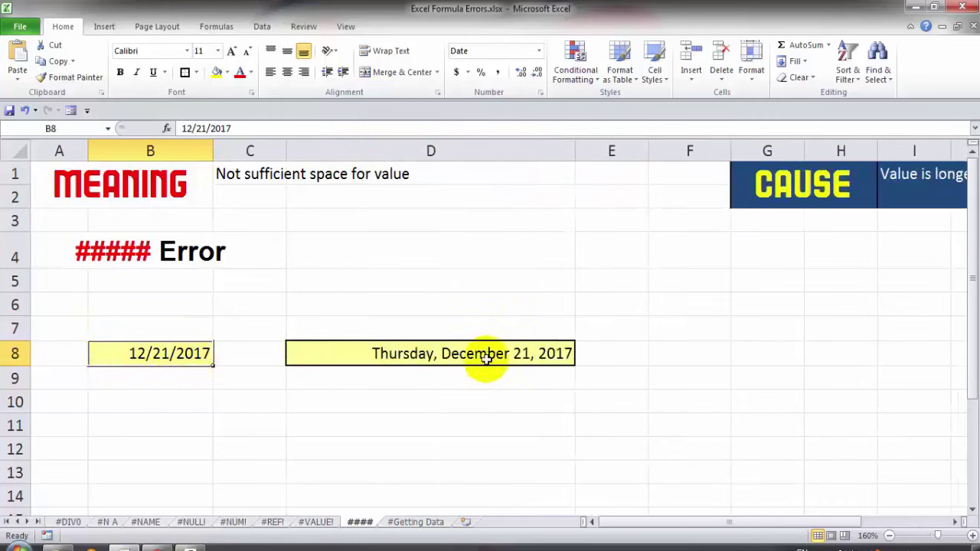
pyautogui.click(488, 359)
pyautogui.click(455, 393)
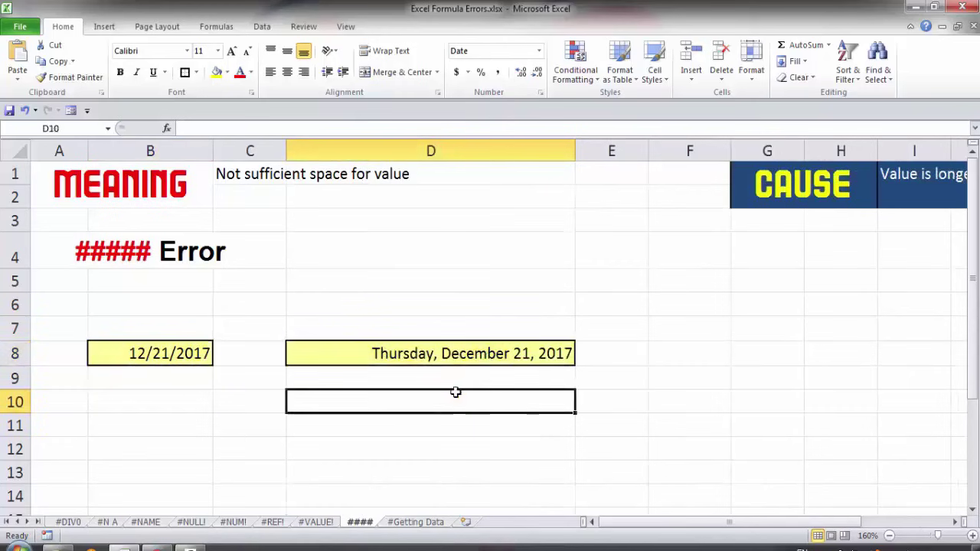
pyautogui.moveTo(575, 151)
pyautogui.mouseDown()
pyautogui.moveTo(439, 172)
pyautogui.moveTo(521, 150)
pyautogui.mouseUp()
pyautogui.click(551, 354)
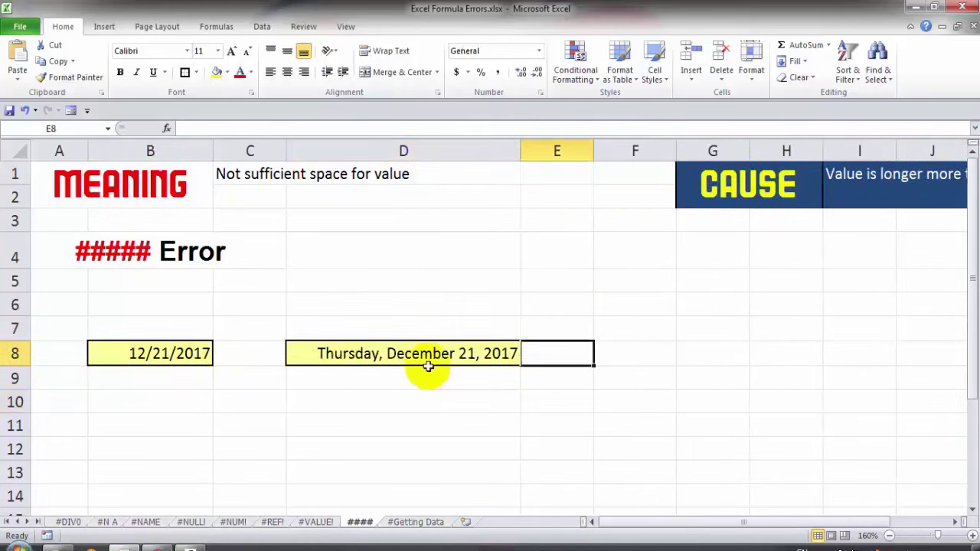
# Step: Switch to the #Getting Data sheet
pyautogui.click(417, 527)
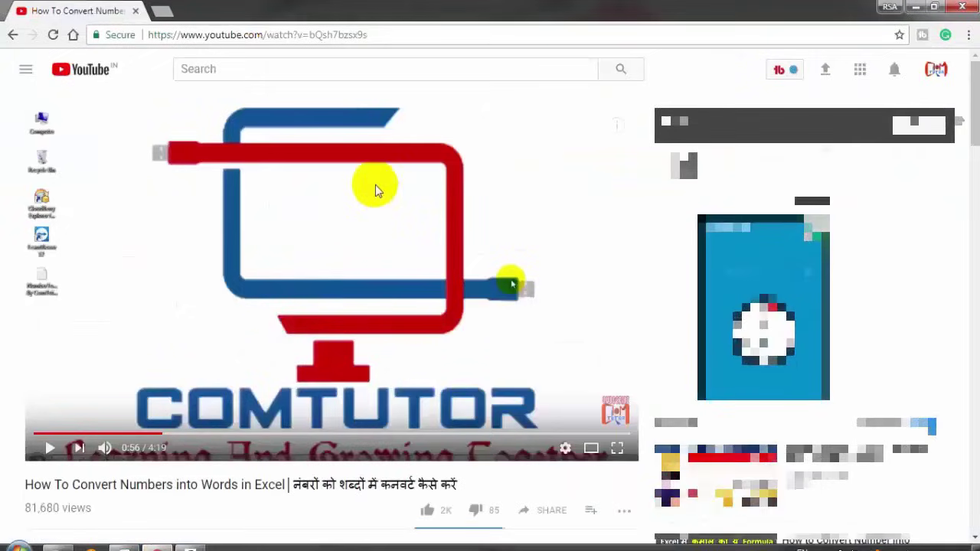
# Step: Expand and read through the description of the How To Convert Numbers into Words in Excel video
pyautogui.scroll(-2, 375, 186)
pyautogui.scroll(-2, 375, 190)
pyautogui.scroll(-1, 375, 184)
pyautogui.click(195, 233)
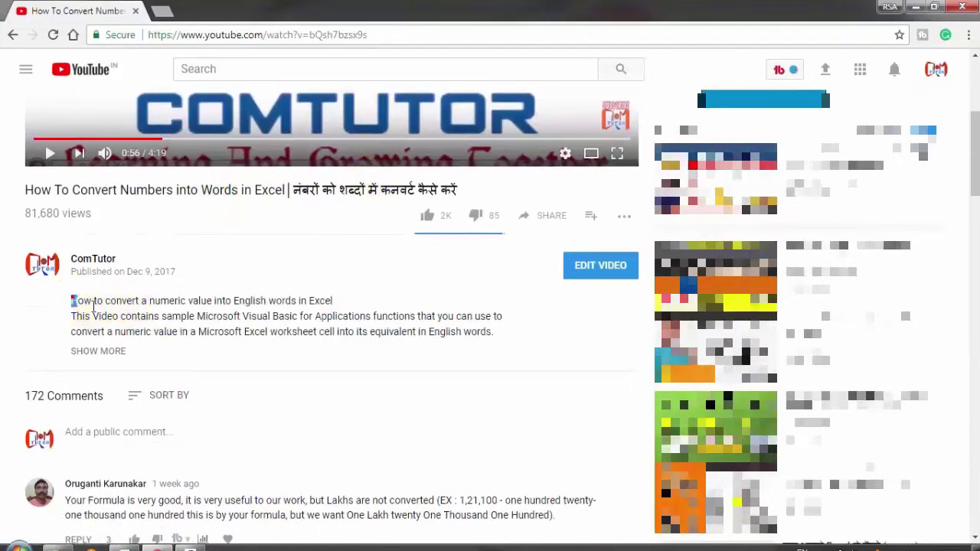
pyautogui.moveTo(72, 300); pyautogui.dragTo(502, 348)
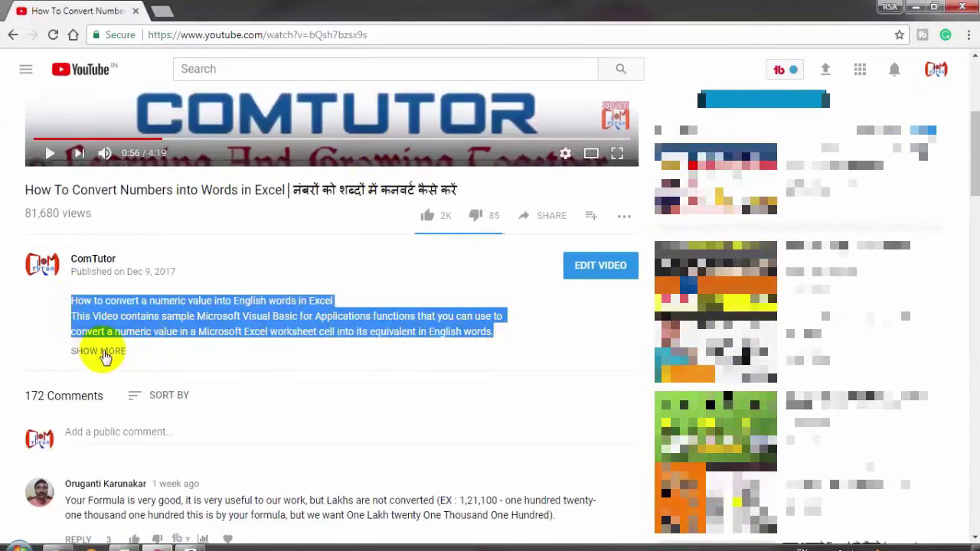
pyautogui.click(101, 353)
pyautogui.scroll(-3, 290, 268)
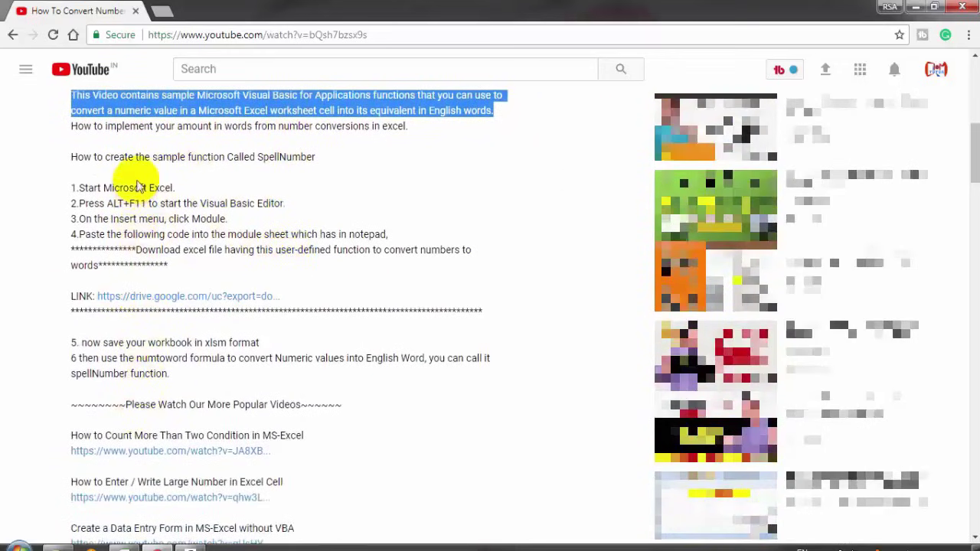
pyautogui.click(333, 166)
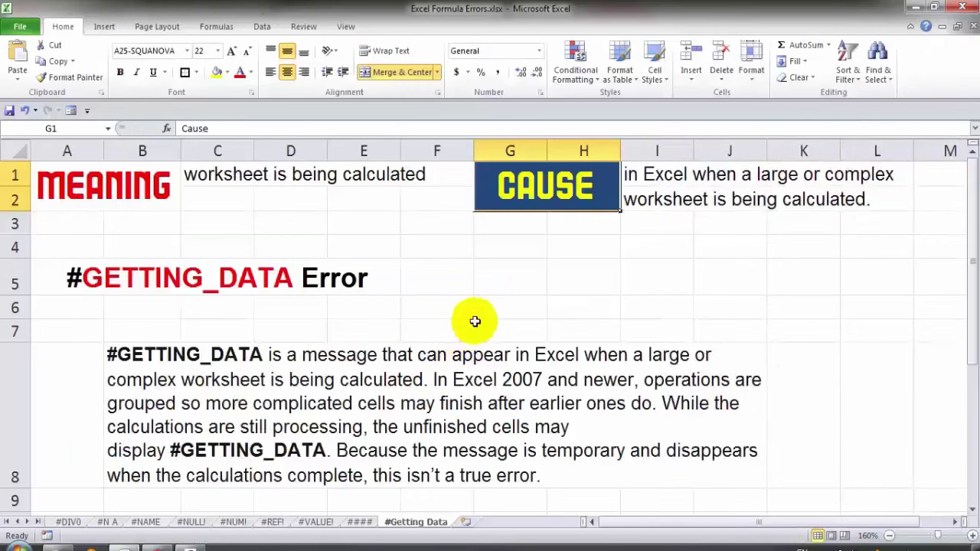
# Step: Leave the #Getting Data sheet and refresh the ComTutor desktop
pyautogui.click(486, 328)
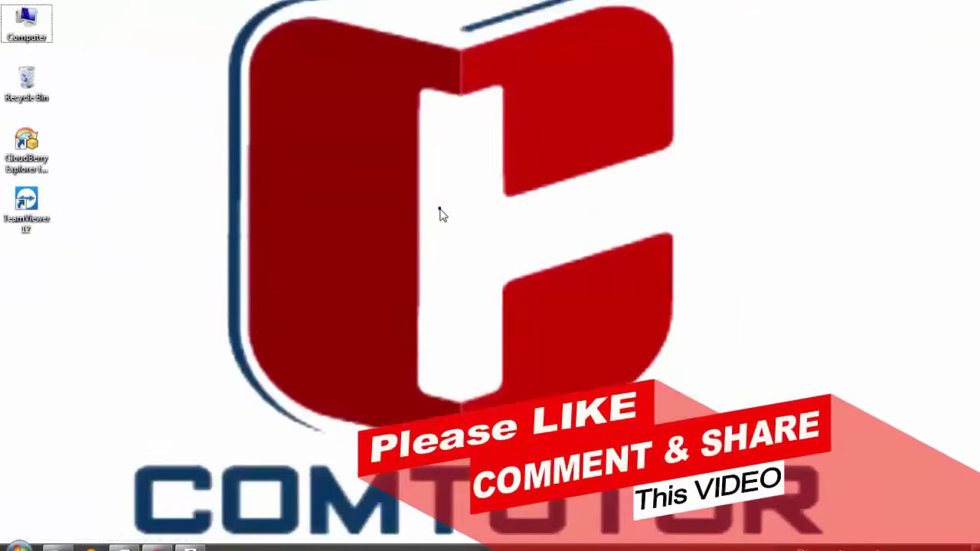
pyautogui.rightClick(440, 211)
pyautogui.click(519, 253)
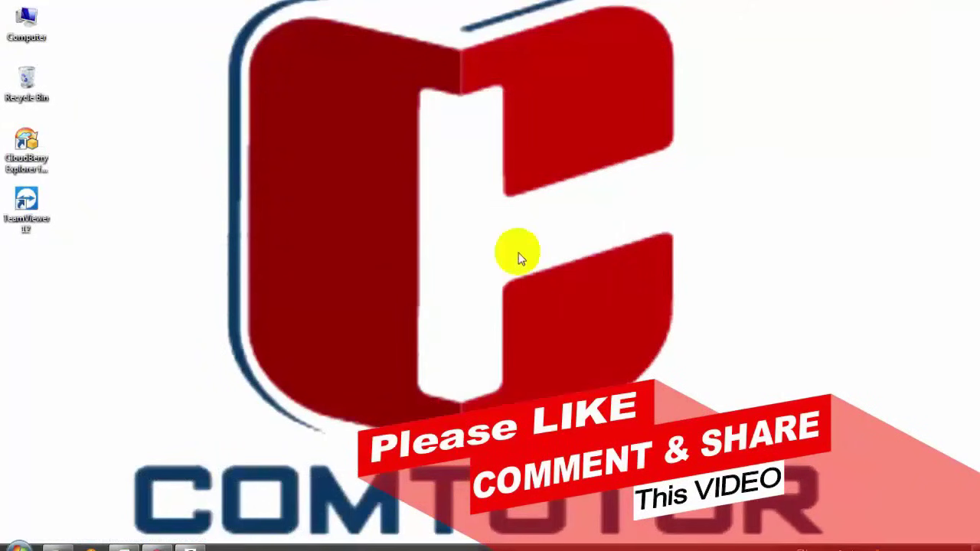